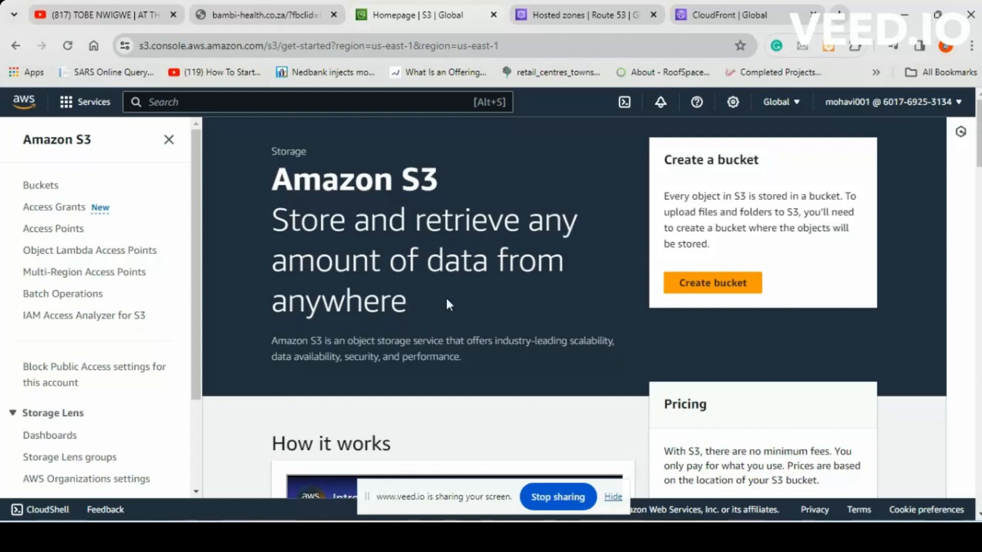
View the CloudFront distributions list and the Route 53 dashboard in their already open browser tabs.
left_click(735, 19)
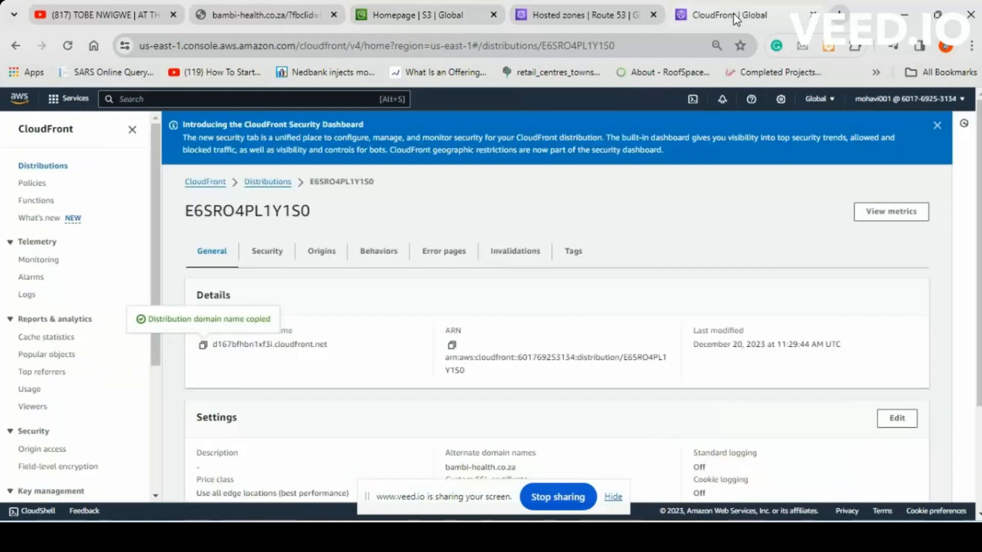
left_click(51, 167)
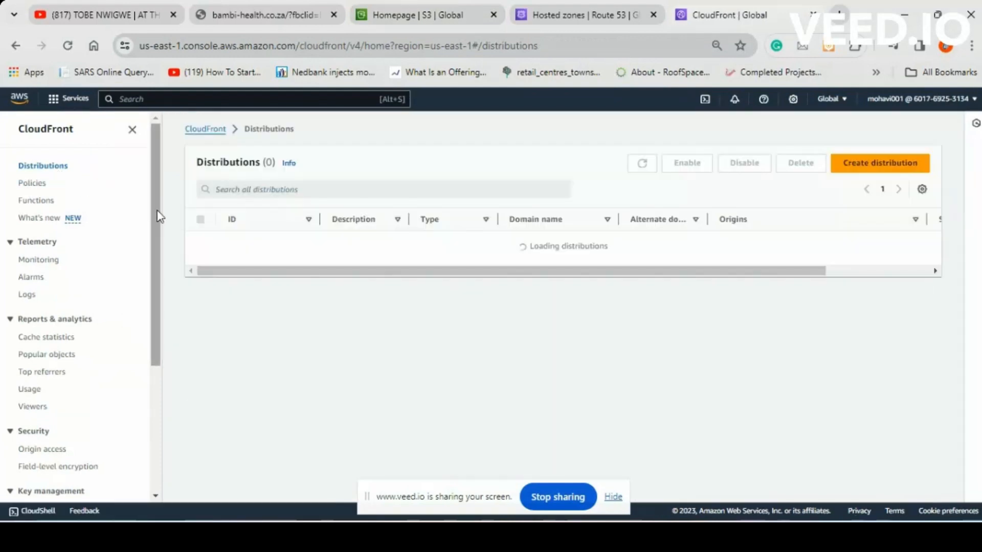
left_click(538, 14)
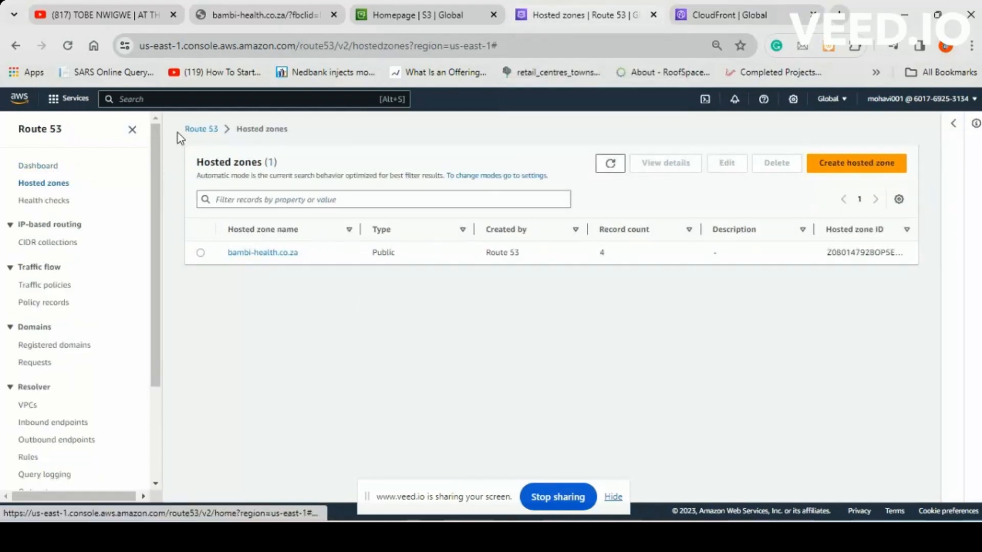
left_click(43, 135)
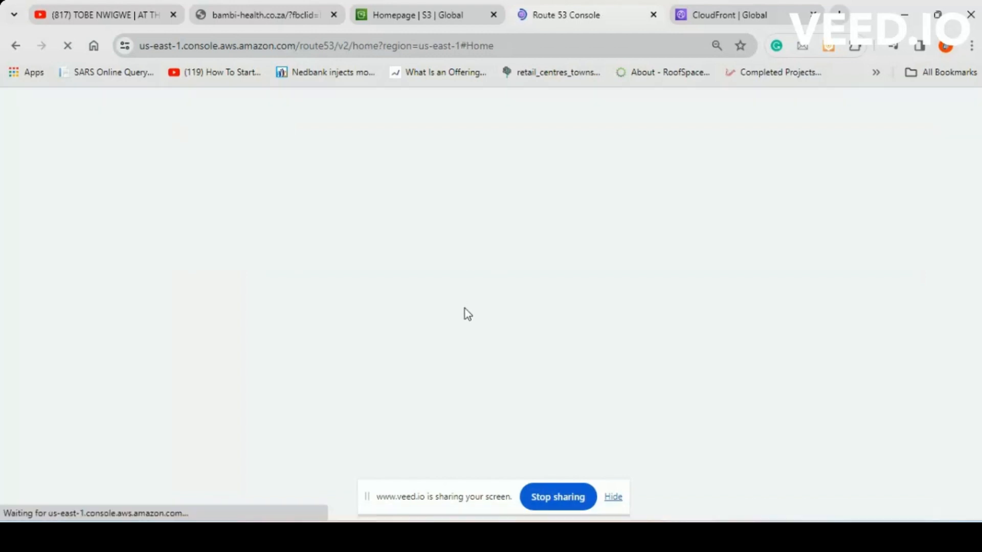
Check the page served at bambi-health.co.za and highlight its domain address, then return to the Route 53 dashboard.
left_click(248, 14)
mouse_move(224, 47)
left_mouse_down()
mouse_move(141, 48)
mouse_move(152, 50)
left_mouse_up()
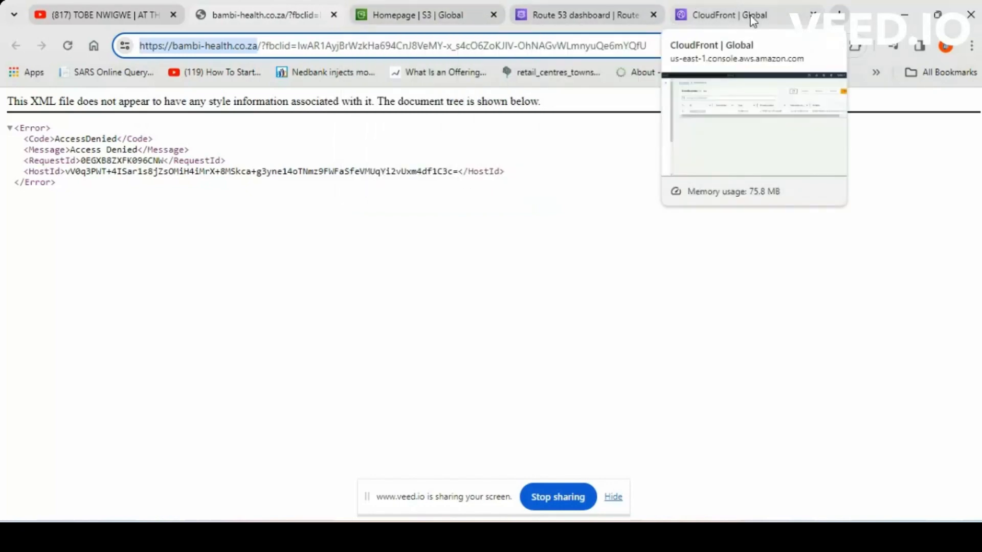
left_click(573, 11)
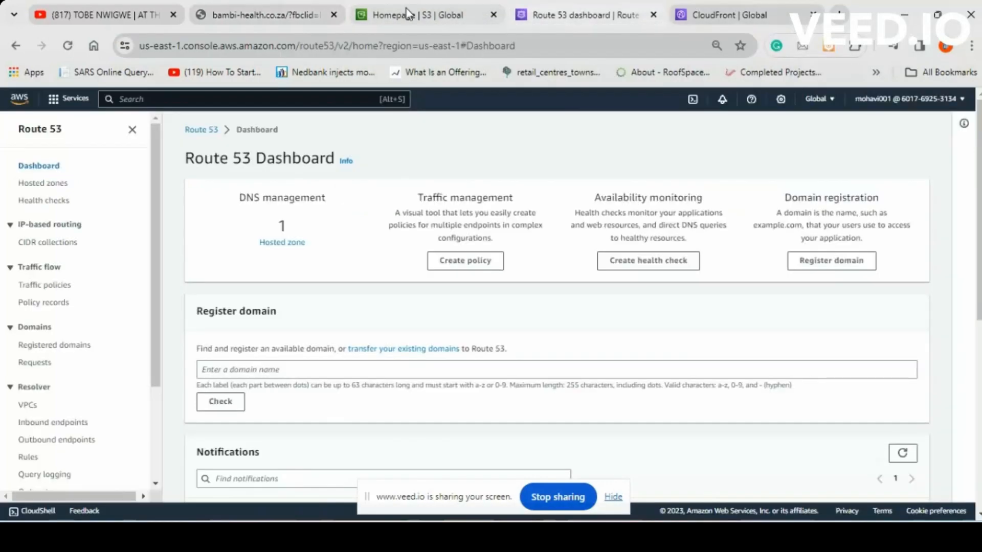
Switch to Amazon S3 and open the bambi-health.co.za bucket from the list of general purpose buckets.
left_click(406, 10)
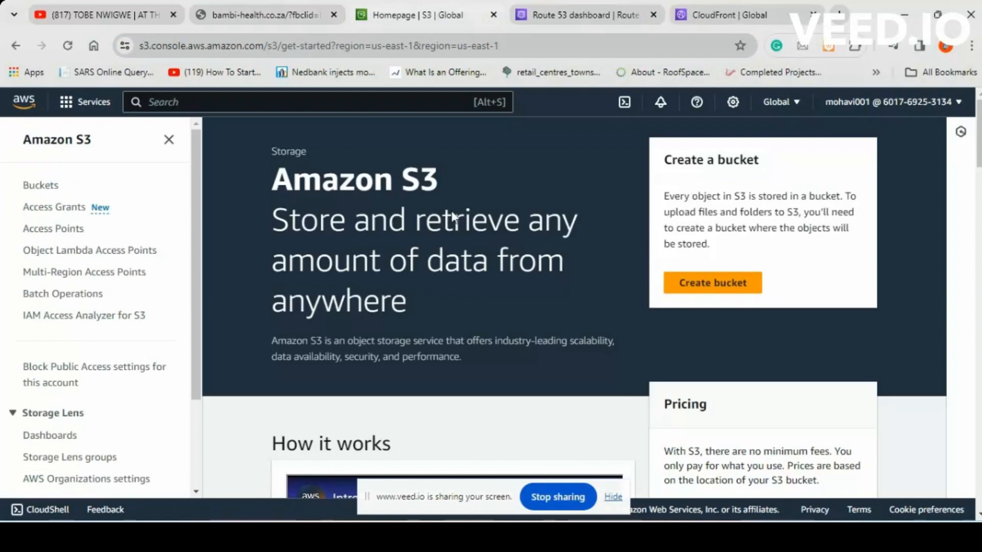
left_click(51, 187)
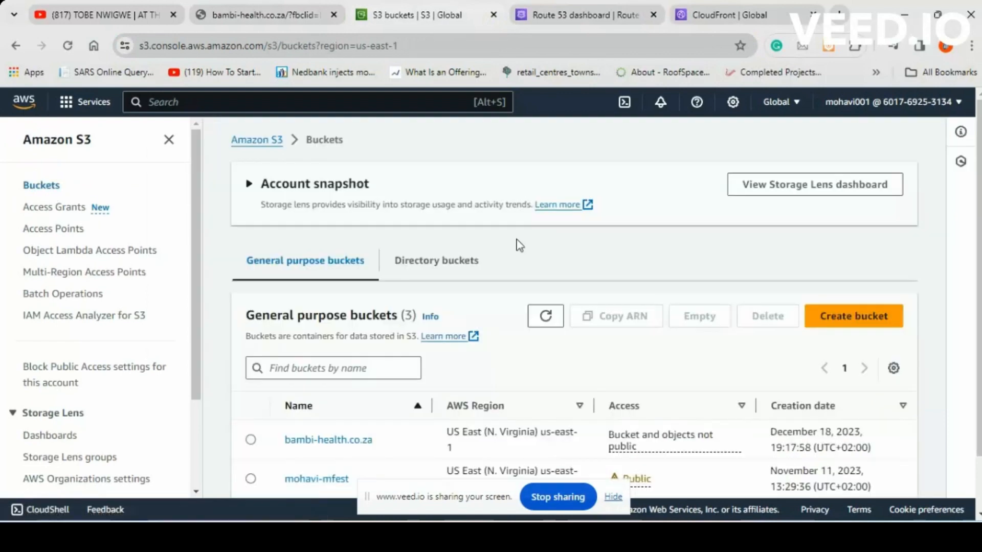
scroll(489, 350, "down", 1)
scroll(489, 350, "down", 1)
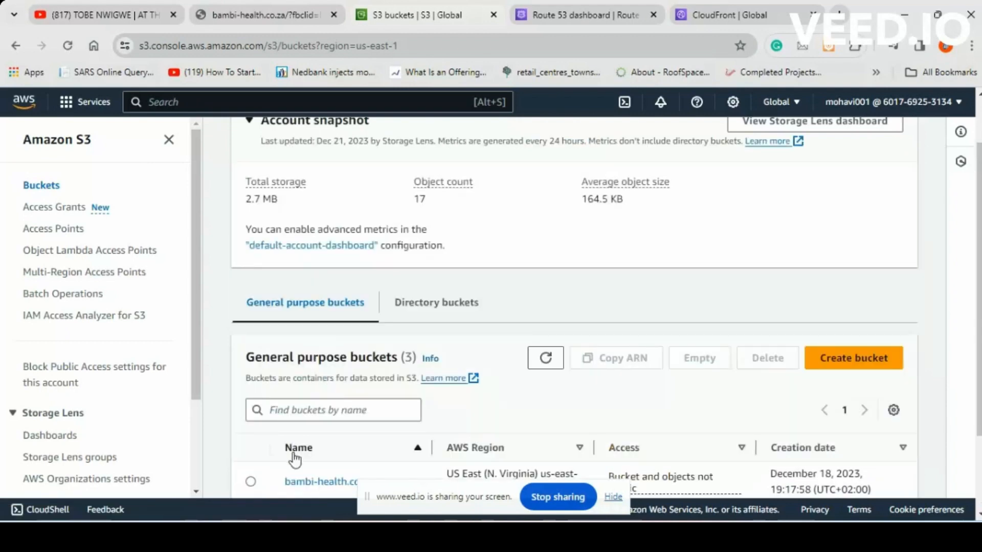
scroll(297, 460, "down", 1)
scroll(296, 459, "down", 1)
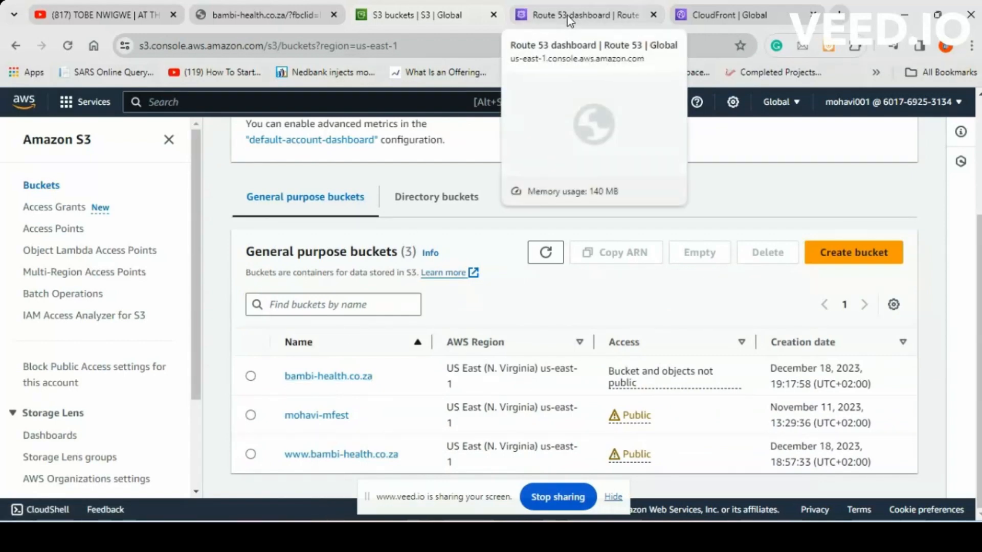
left_click(330, 378)
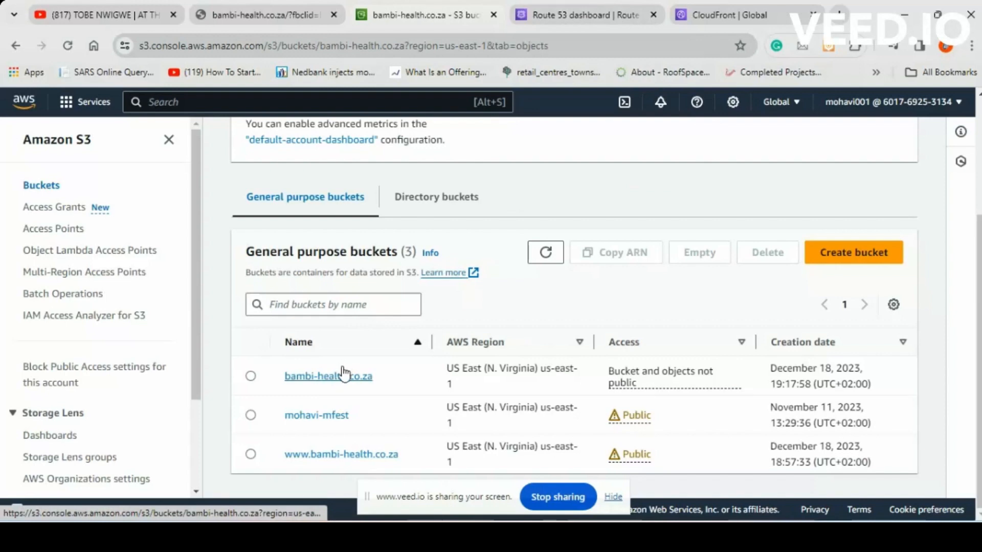
Start an upload to the bucket and browse to the BambiHealth 3 folder inside Nicepage Templates to choose files.
scroll(325, 333, "down", 2)
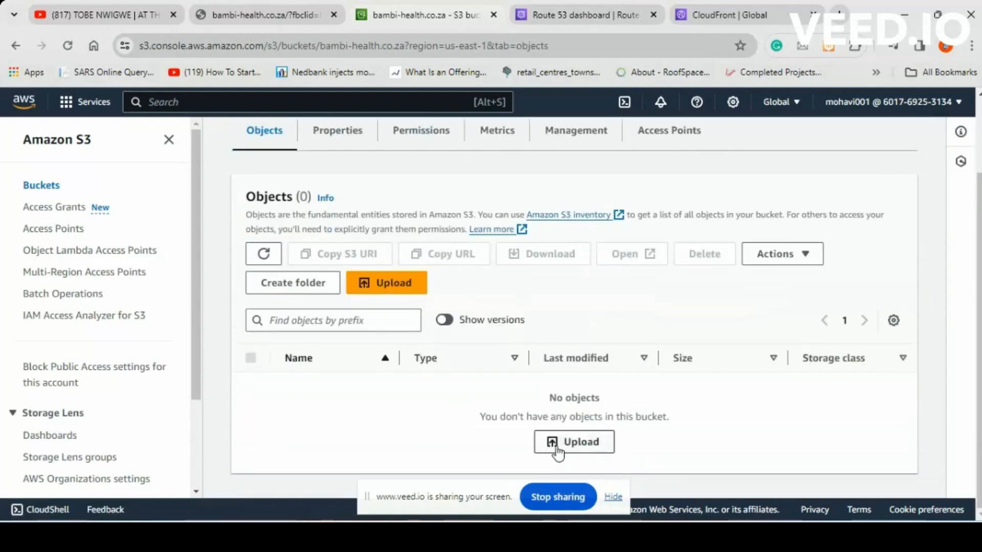
left_click(401, 295)
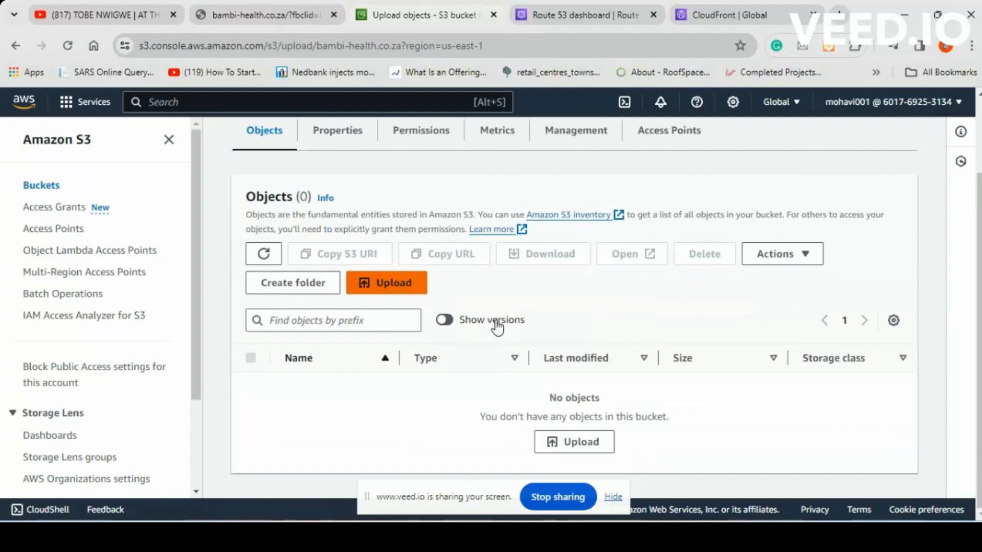
scroll(453, 369, "down", 3)
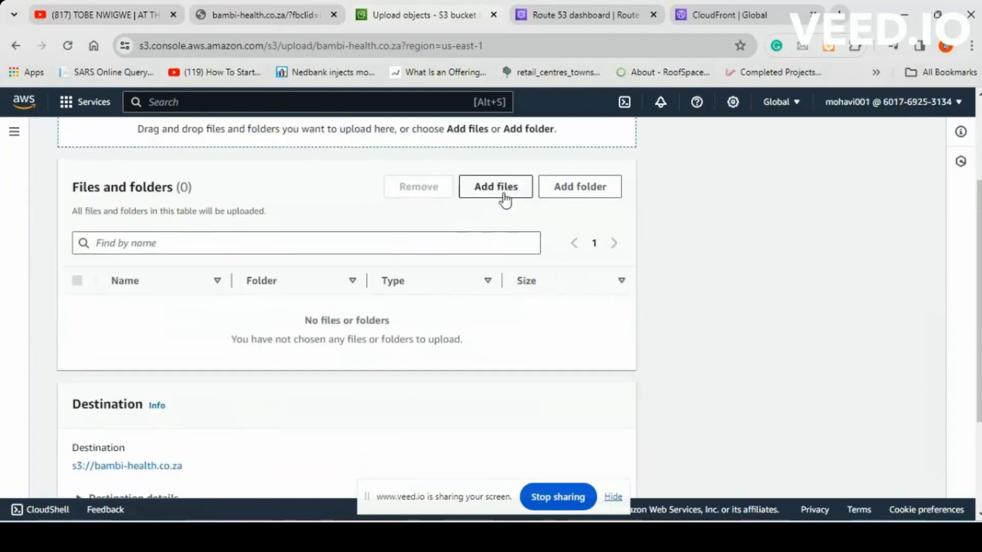
left_click(506, 179)
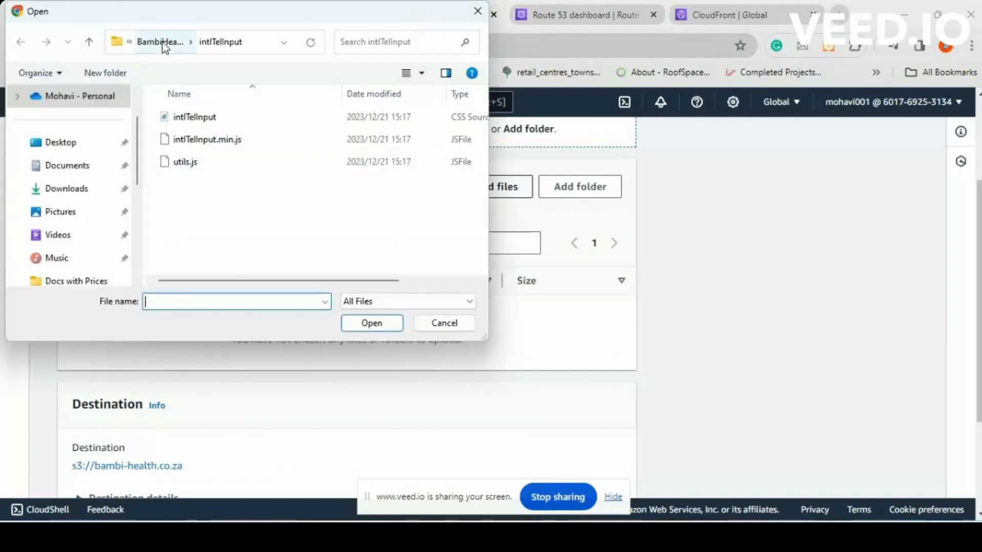
left_click(164, 42)
left_click(150, 47)
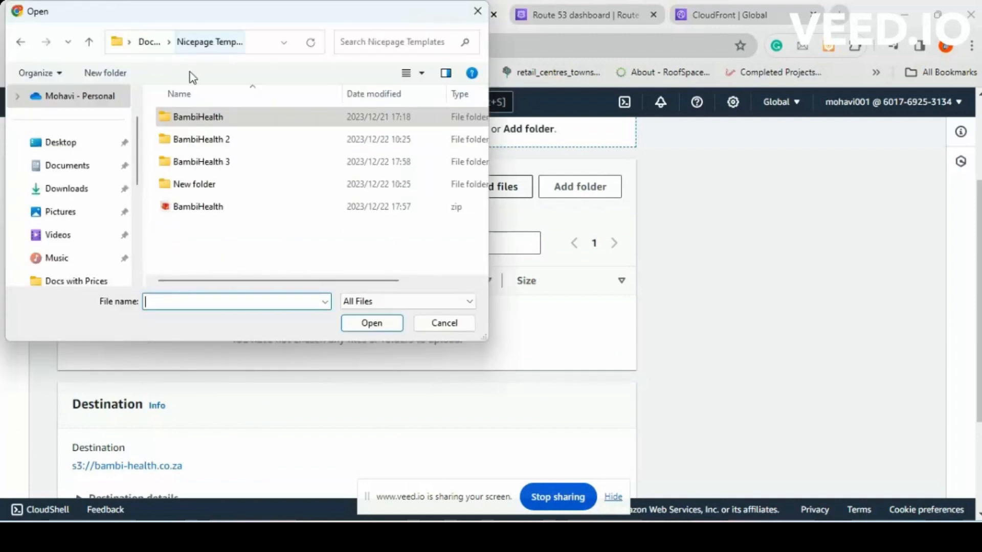
double_click(208, 163)
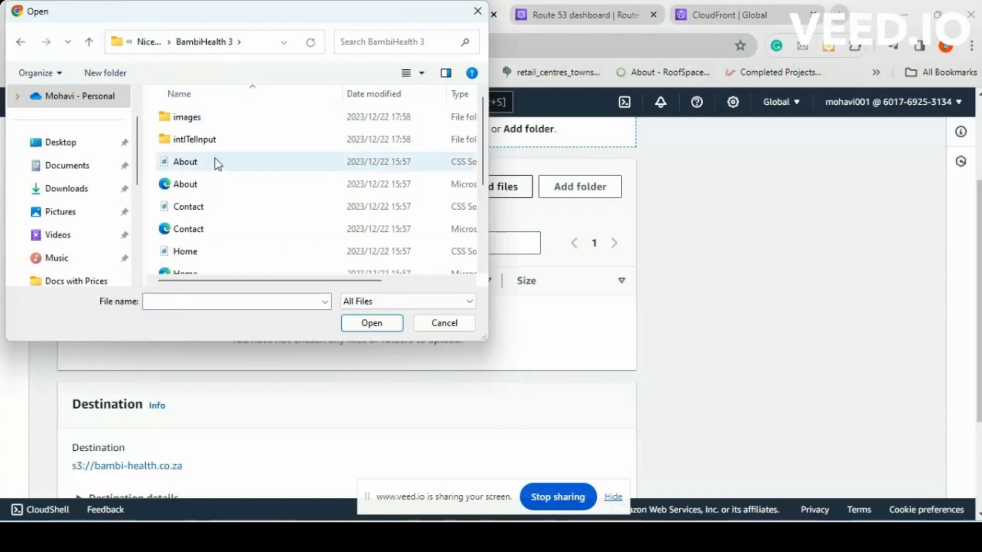
Add all files from the BambiHealth 3 folder to the upload, leaving out the images and intlTelInput folders.
scroll(192, 195, "down", 2)
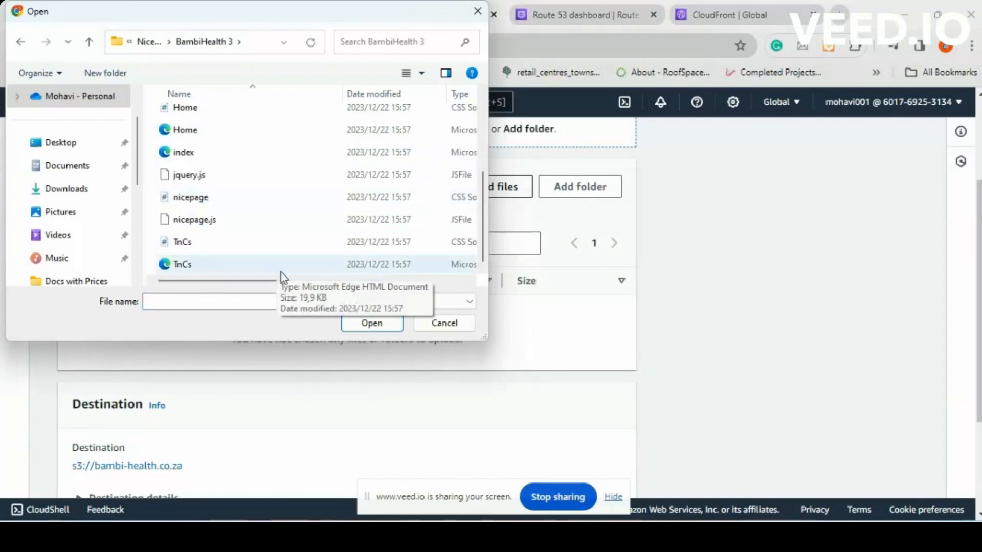
scroll(282, 266, "up", 2)
left_click(266, 164)
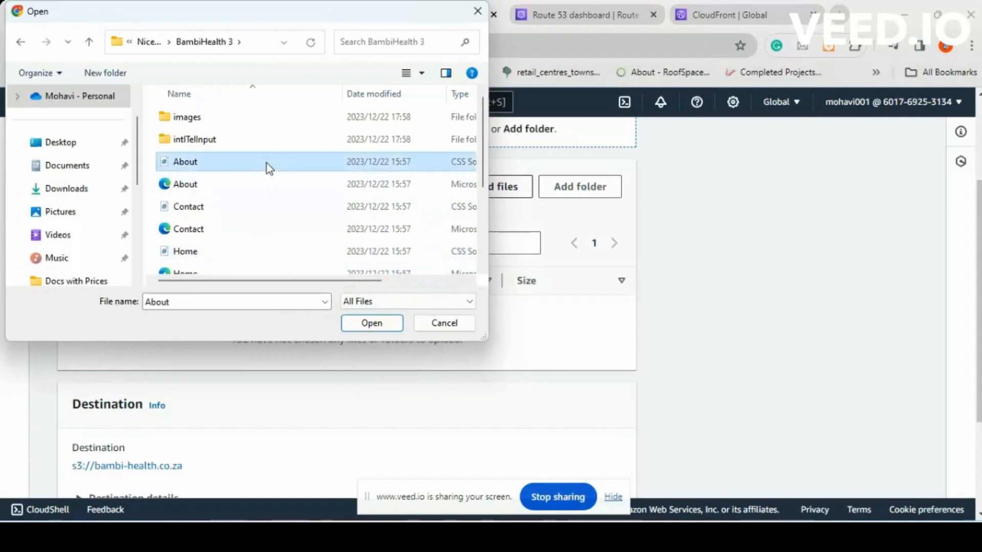
key("ctrl+a")
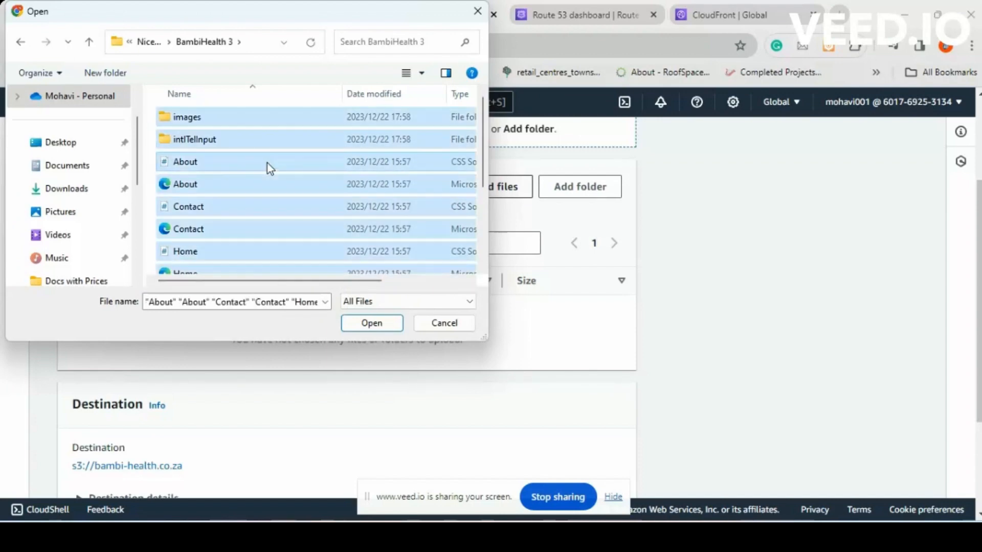
left_click(231, 149)
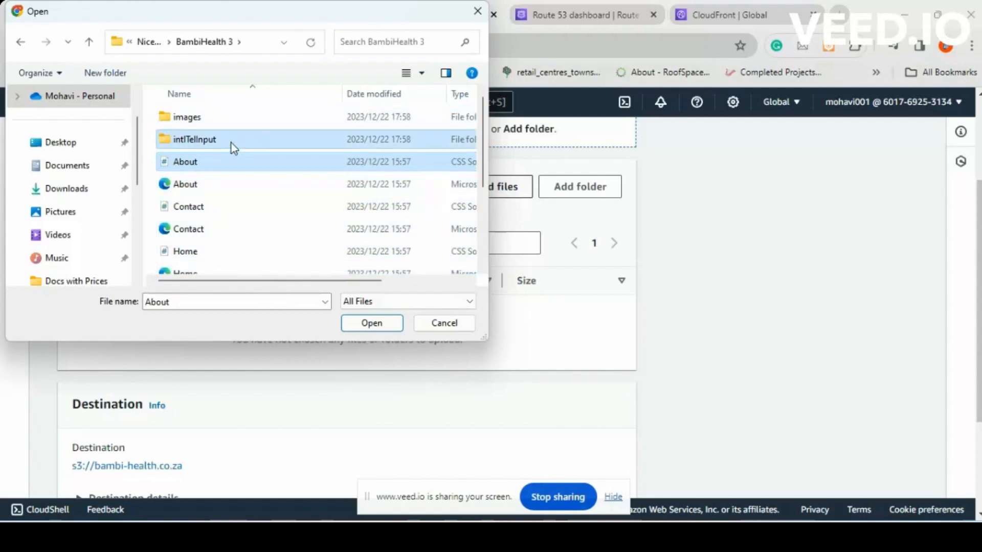
key("ctrl+a")
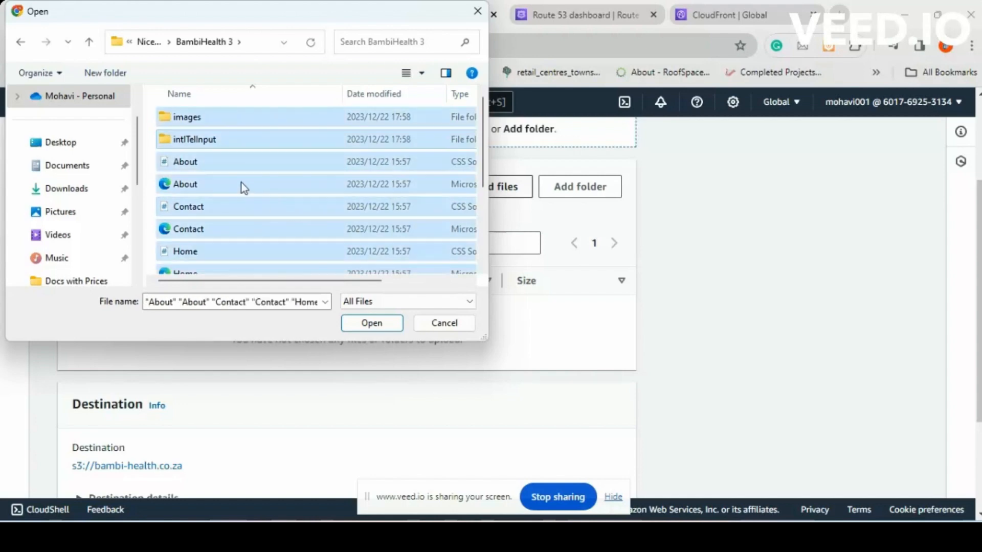
left_click(226, 141, "ctrl")
left_click(235, 121, "ctrl")
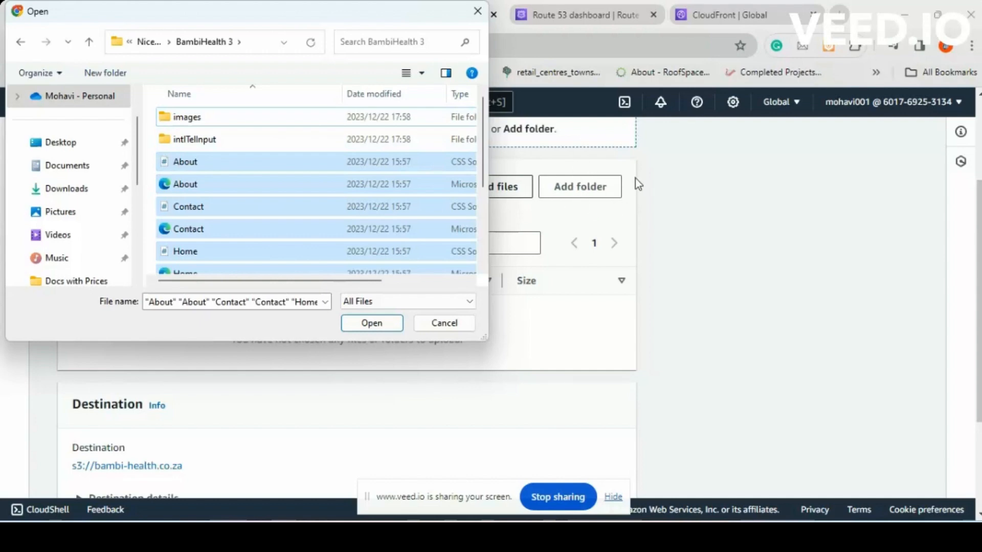
scroll(329, 194, "down", 3)
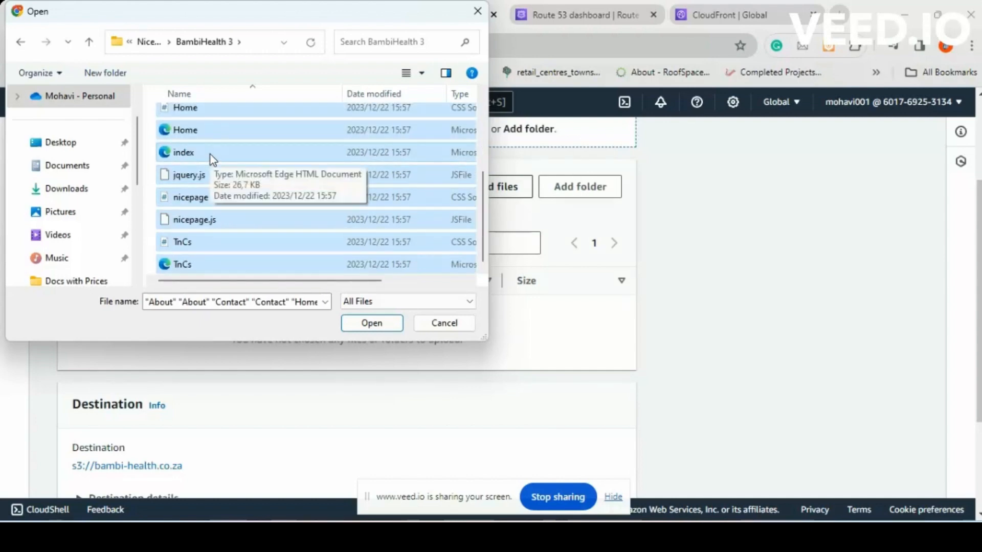
scroll(212, 200, "up", 3)
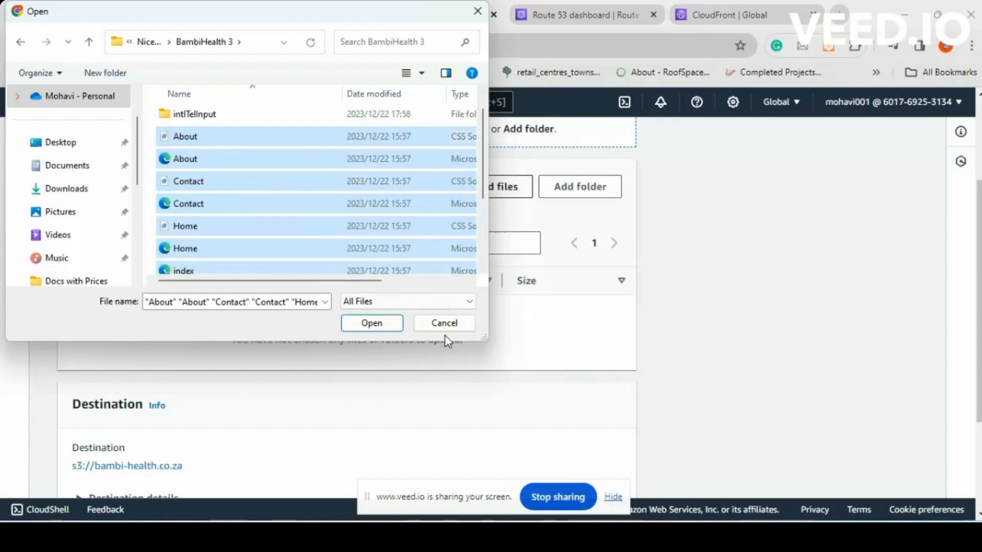
left_click(379, 324)
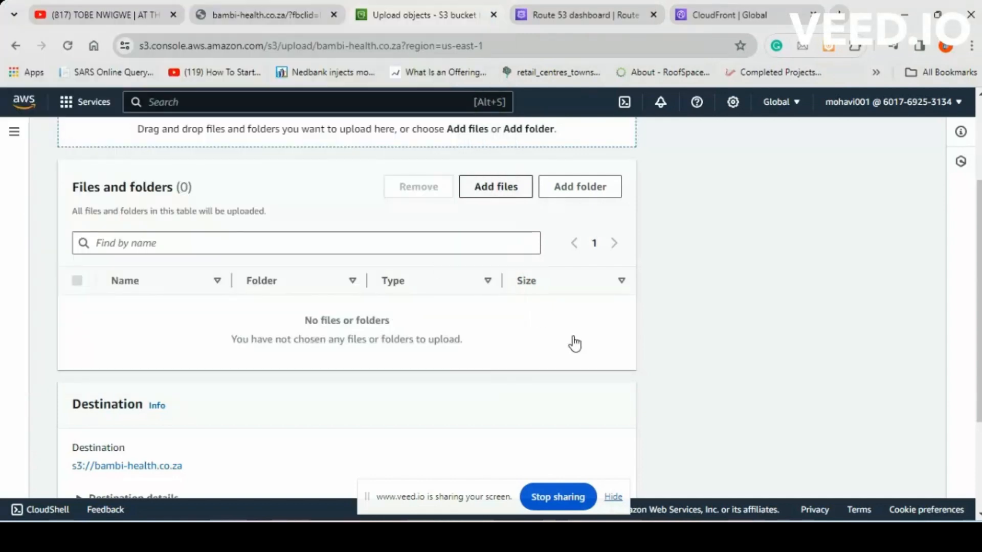
Add the images folder from BambiHealth 3 to the upload list and allow the browser to upload its files.
scroll(477, 268, "down", 3)
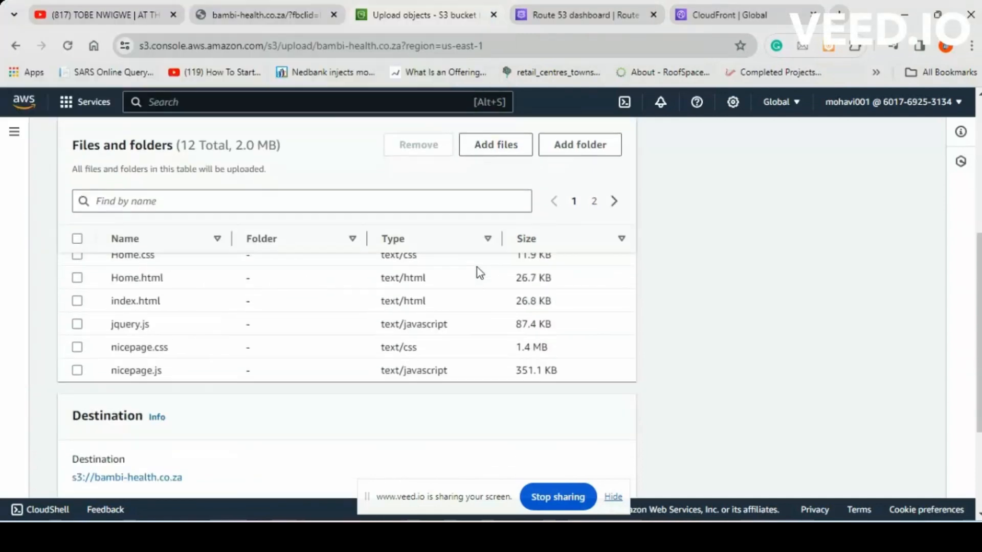
scroll(477, 268, "up", 3)
scroll(477, 268, "up", 2)
left_click(588, 260)
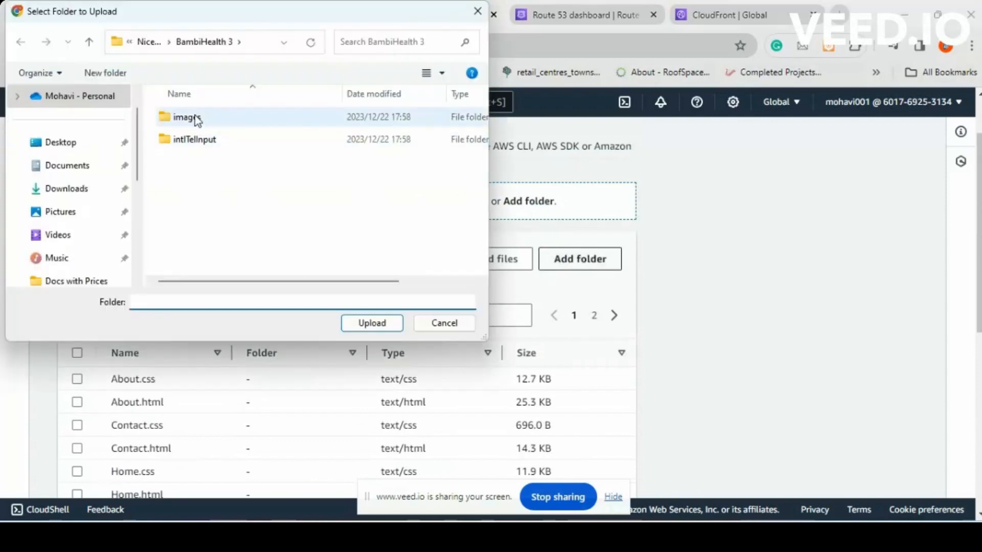
left_click(218, 200)
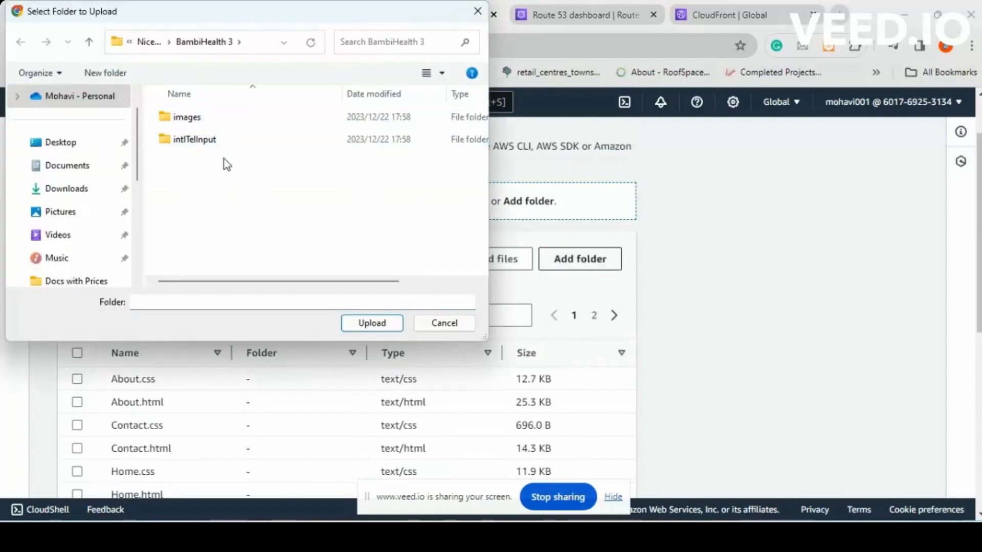
left_click(208, 124)
left_click(363, 324)
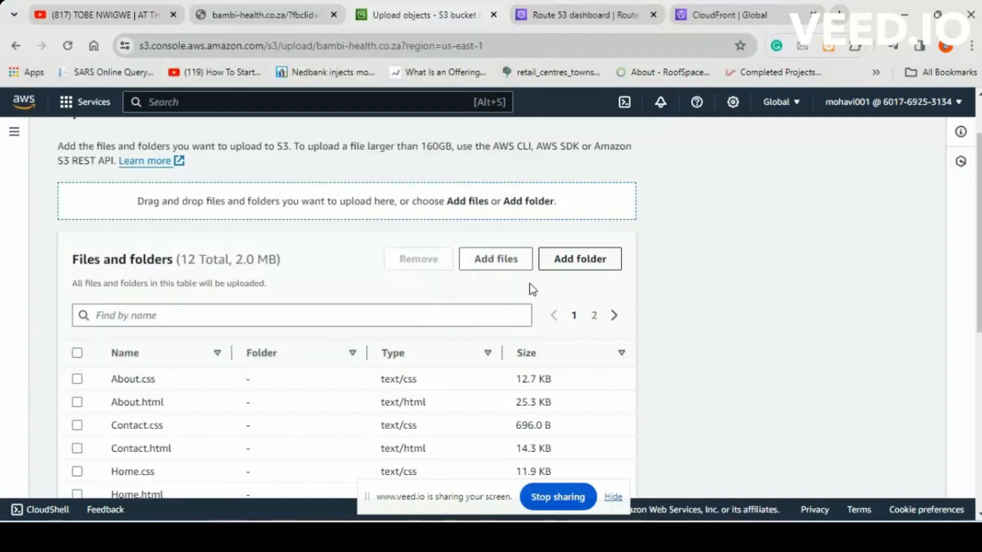
left_click(552, 136)
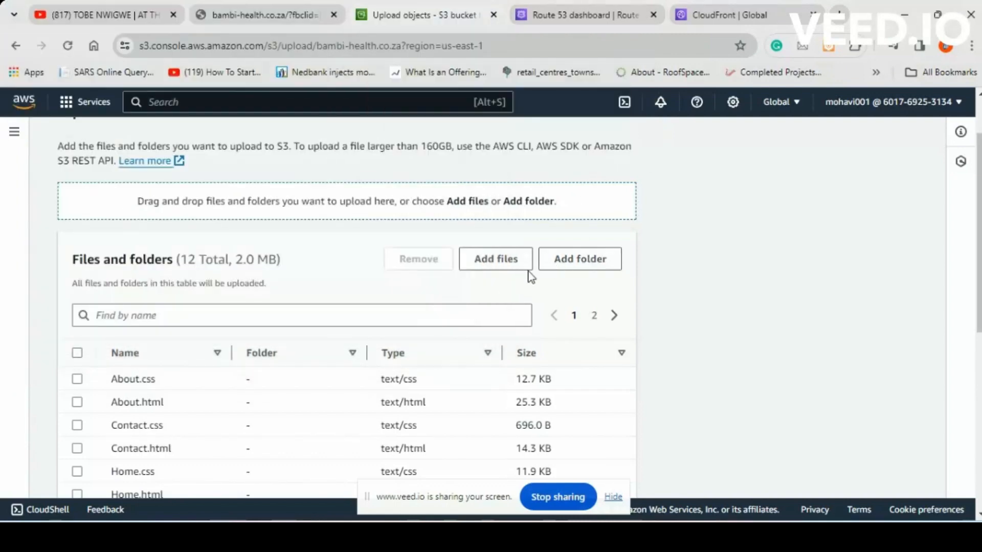
Add the intlTelInput folder from BambiHealth 3 to the upload list and allow the browser to upload its files.
left_click(580, 263)
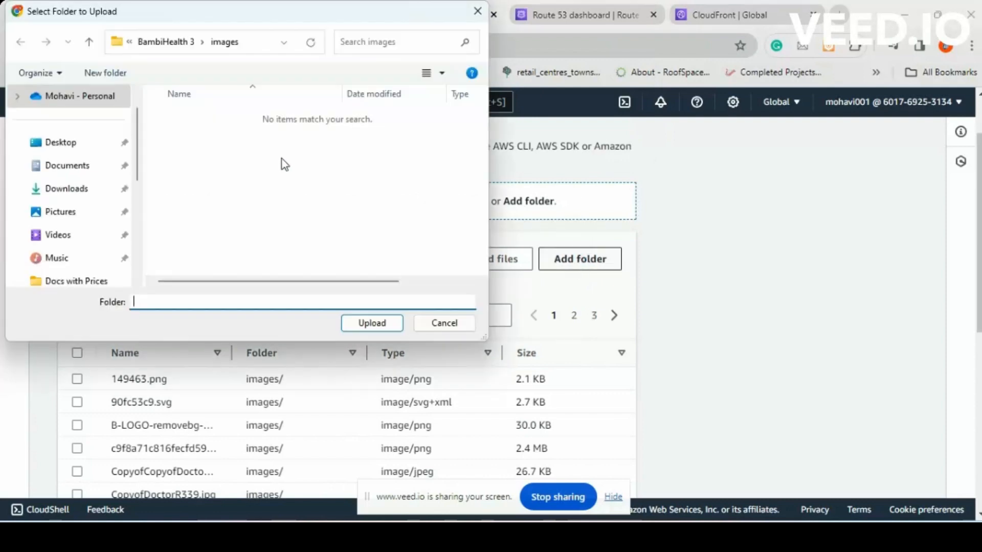
left_click(165, 42)
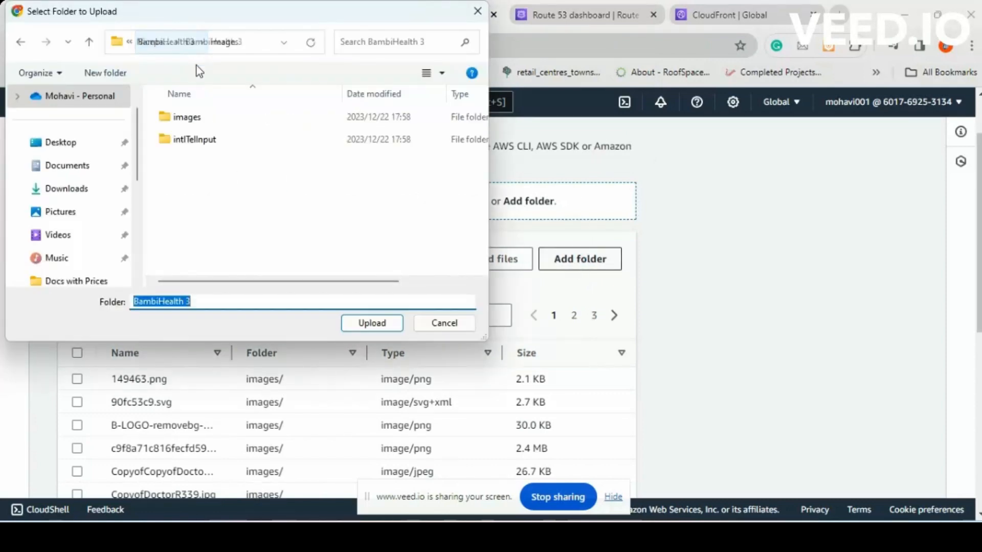
left_click(198, 139)
left_click(384, 330)
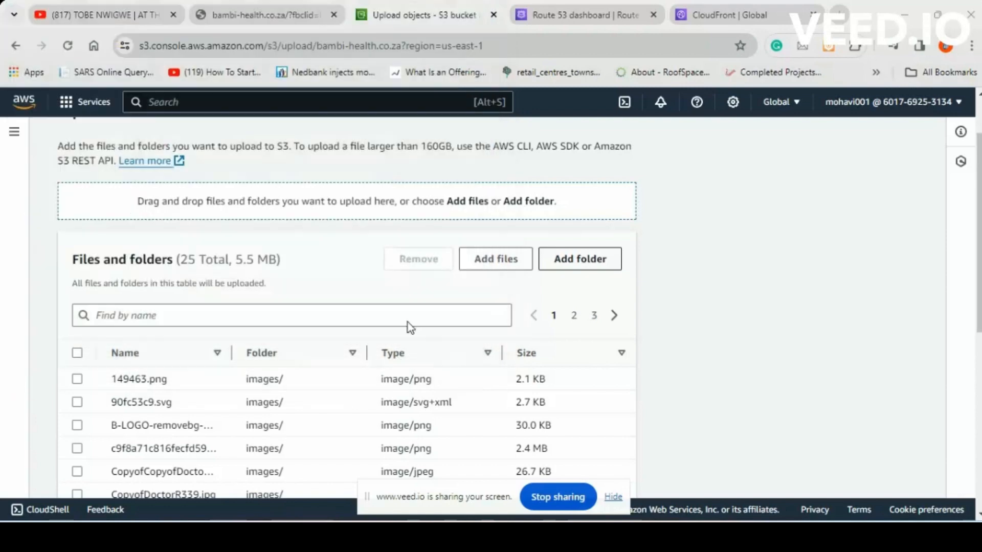
left_click(554, 152)
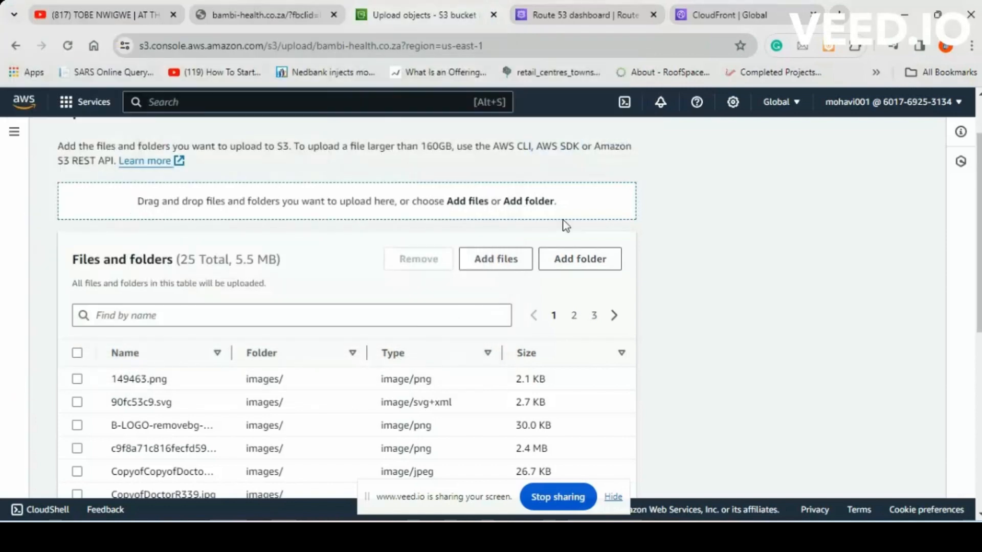
Review the files and folders listed for upload, upload them to the bambi-health.co.za bucket and check the upload status.
scroll(460, 318, "down", 3)
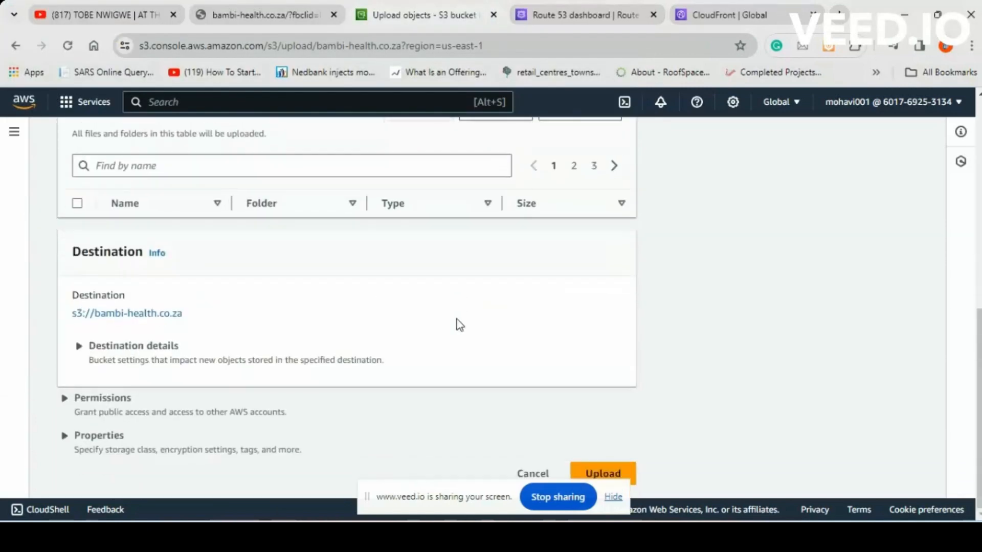
scroll(282, 360, "up", 4)
scroll(235, 350, "down", 4)
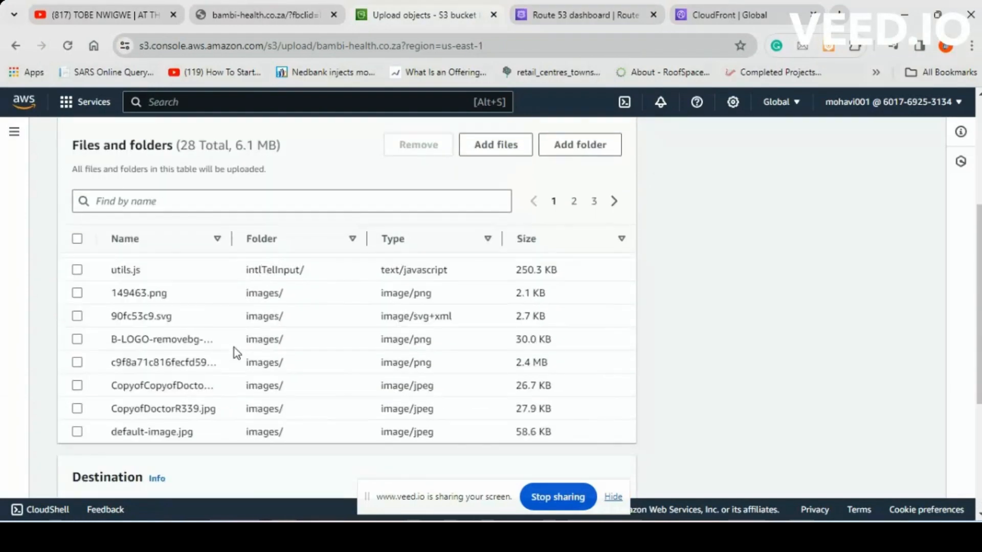
left_click(613, 498)
left_click(616, 485)
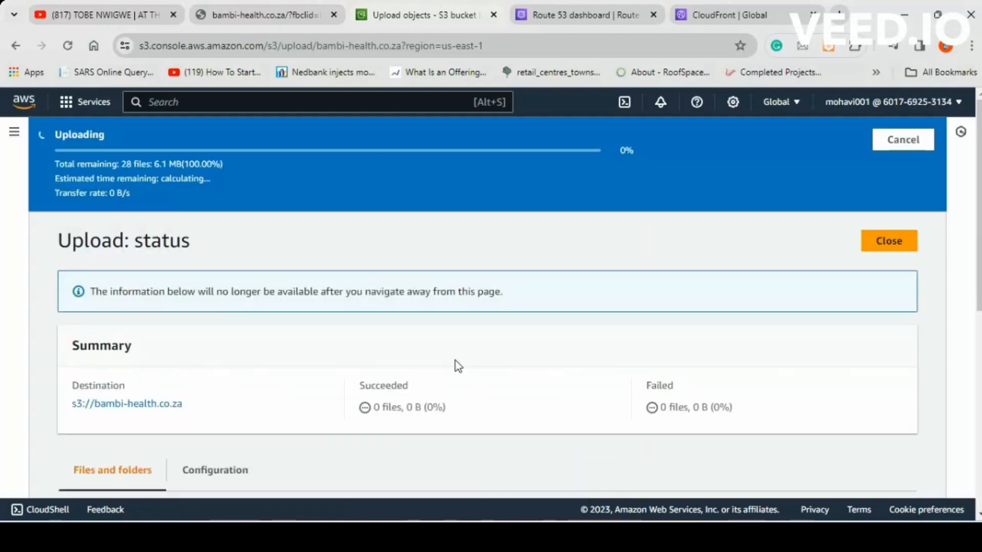
scroll(462, 324, "down", 6)
scroll(461, 324, "up", 5)
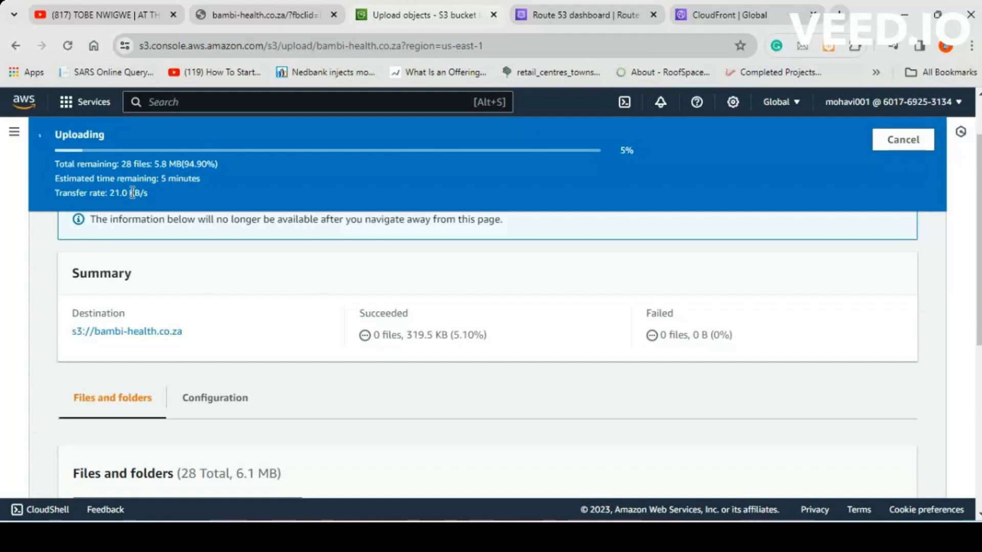
Switch to Route 53 and open the bambi-health.co.za hosted zone.
left_click(585, 17)
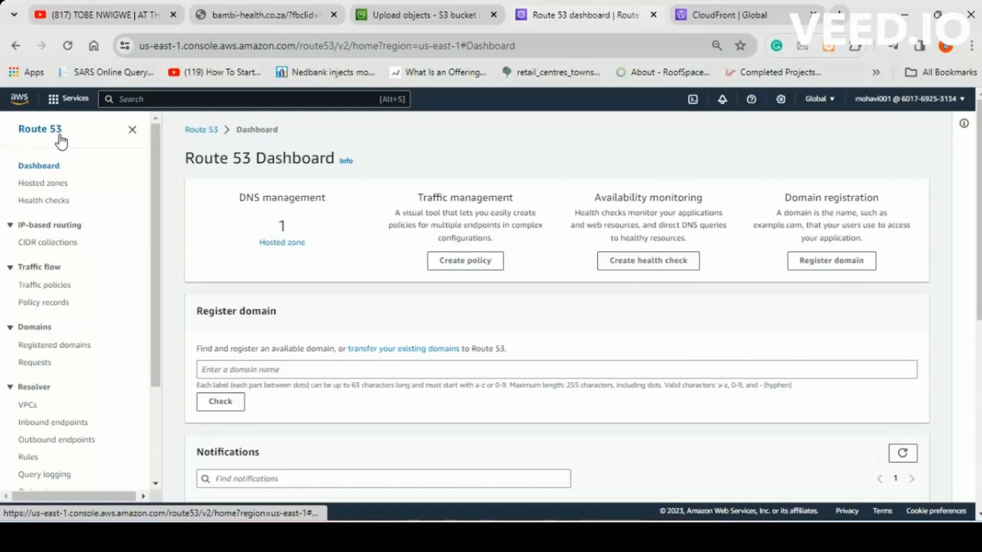
left_click(52, 183)
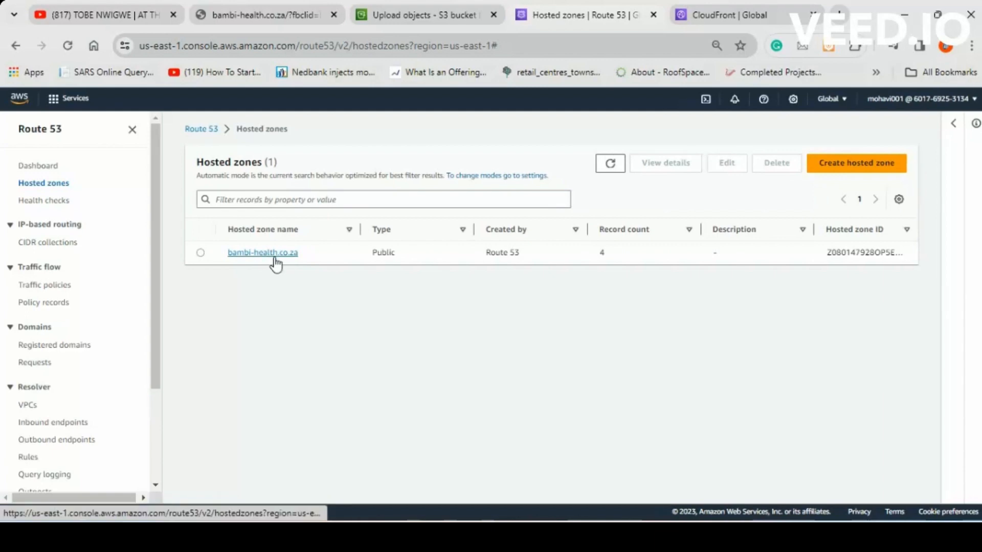
left_click(279, 258)
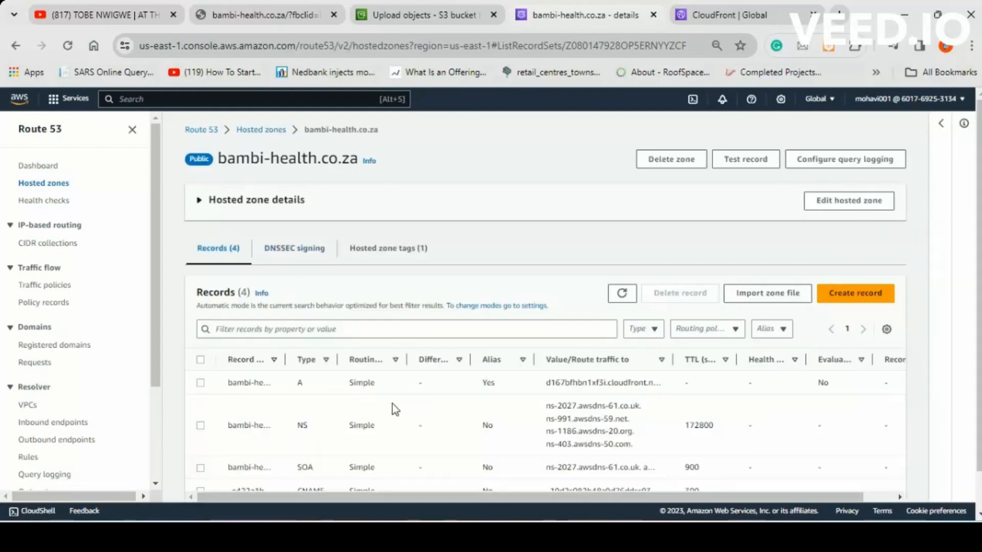
Examine the hosted zone's NS, SOA and CNAME records, leaving only the CNAME record selected to show its details.
scroll(388, 405, "down", 1)
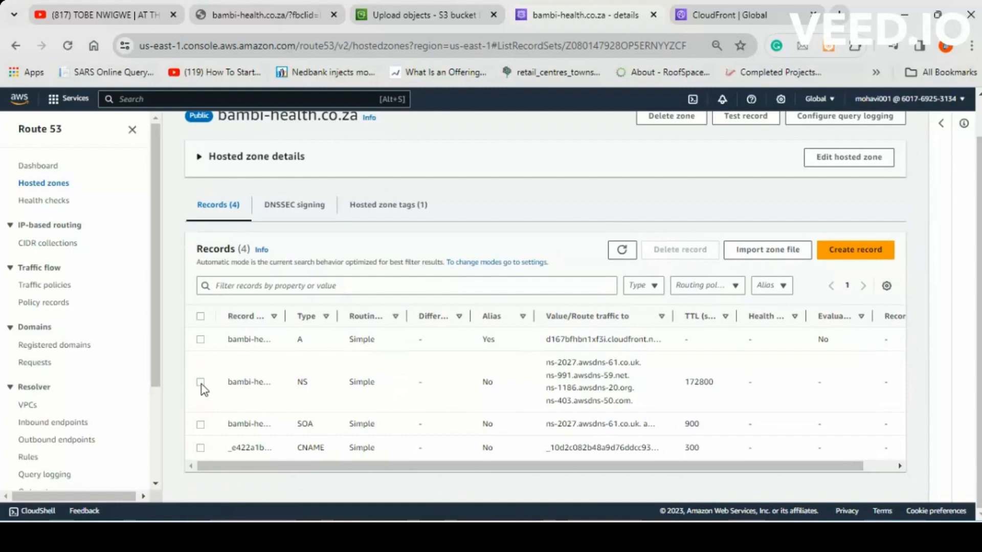
left_click(205, 390)
scroll(210, 428, "down", 1)
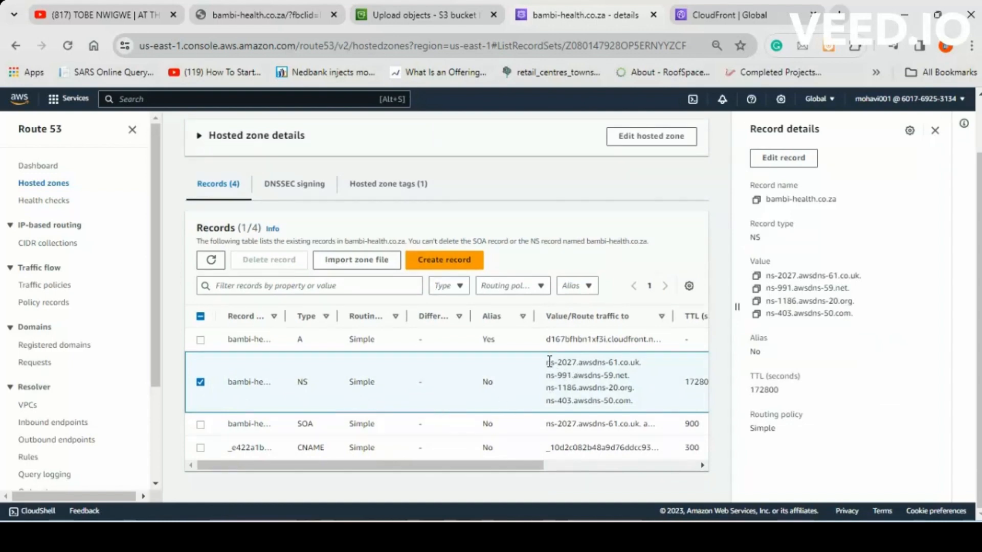
left_click_drag(549, 362, 604, 389)
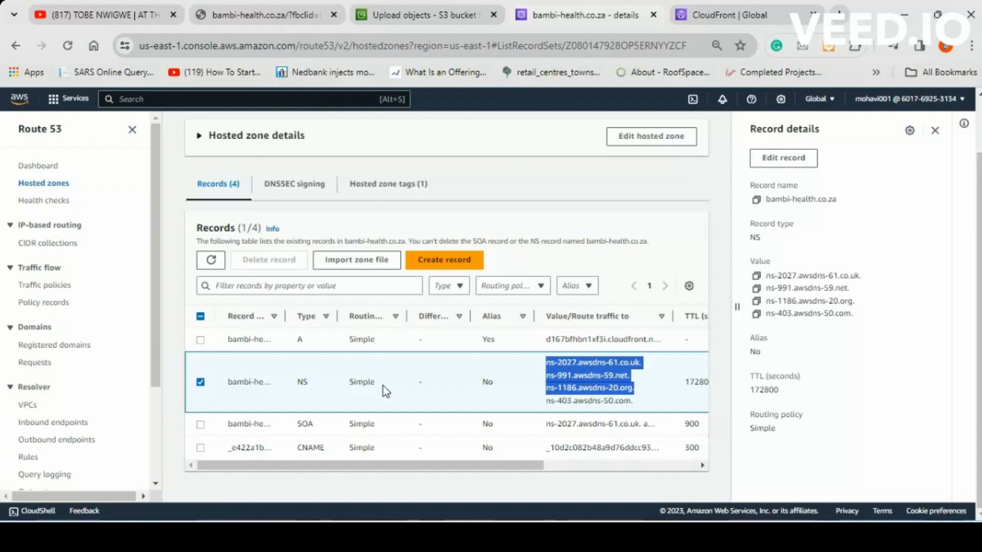
left_click(199, 426)
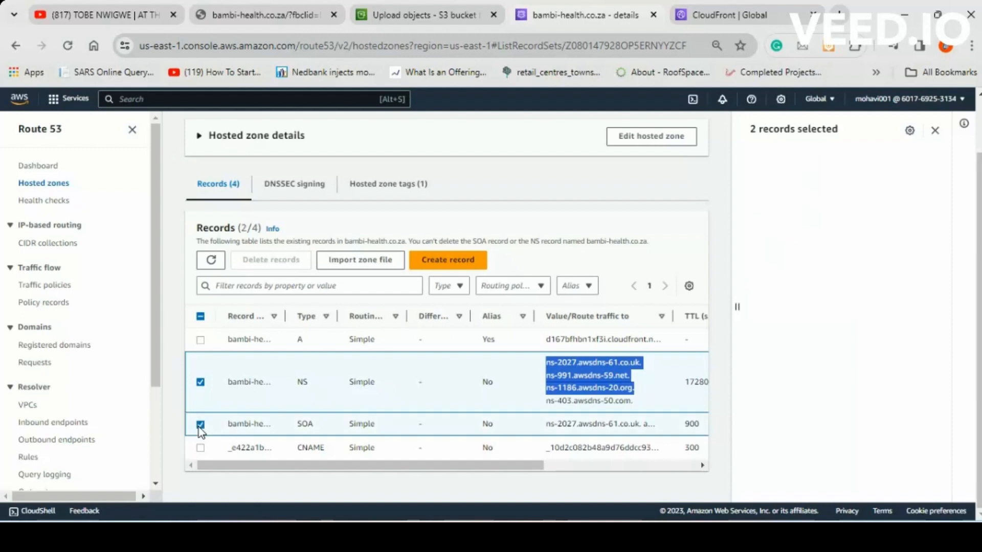
left_click(200, 426)
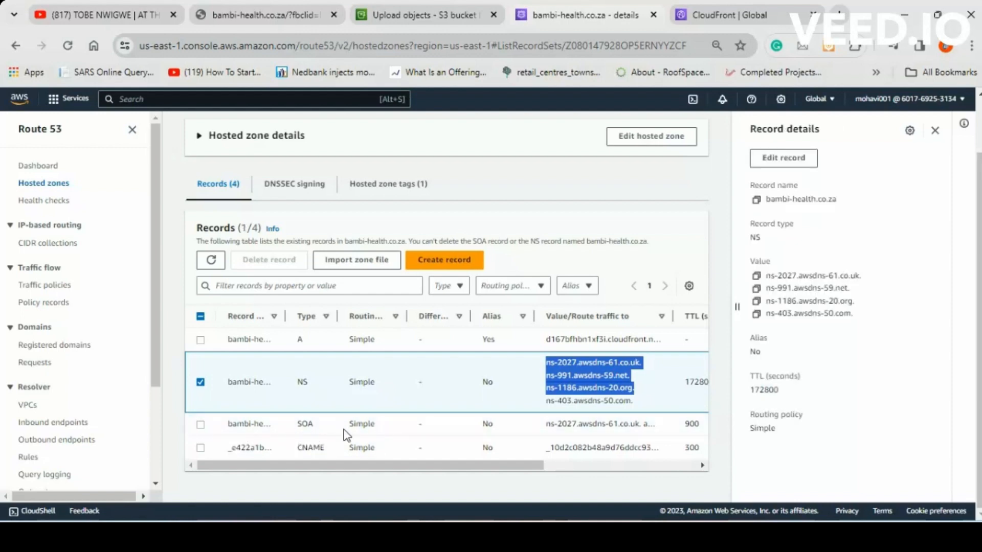
left_click(200, 449)
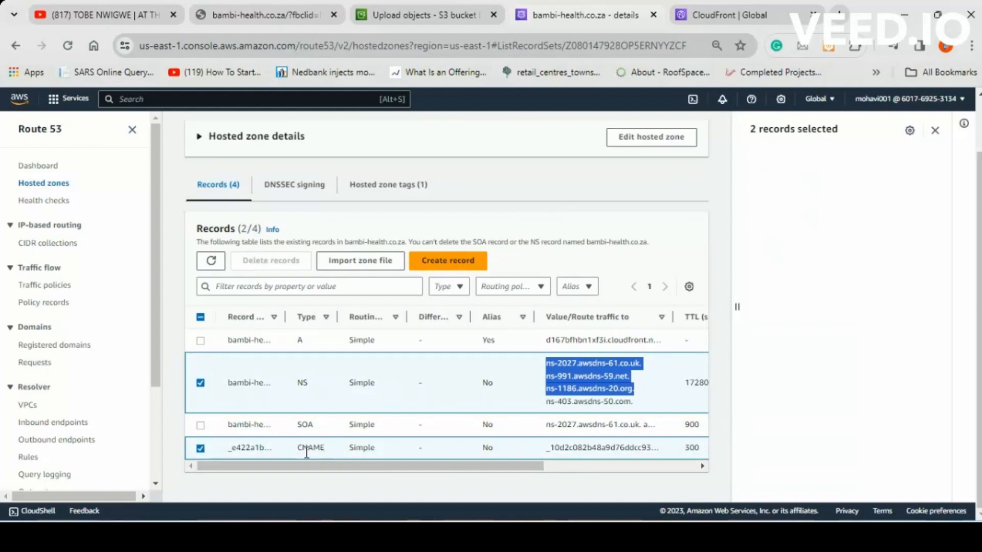
left_click(201, 383)
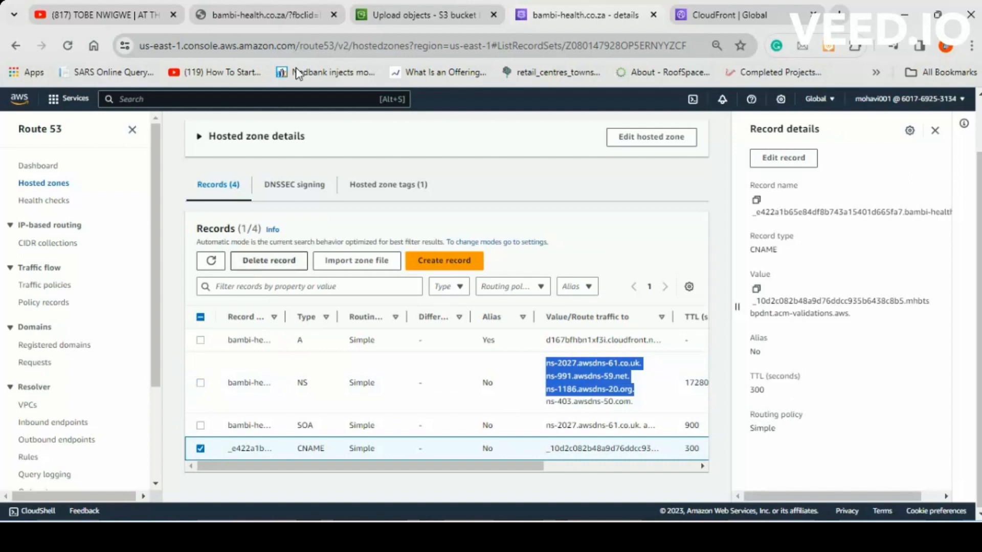
left_click(764, 18)
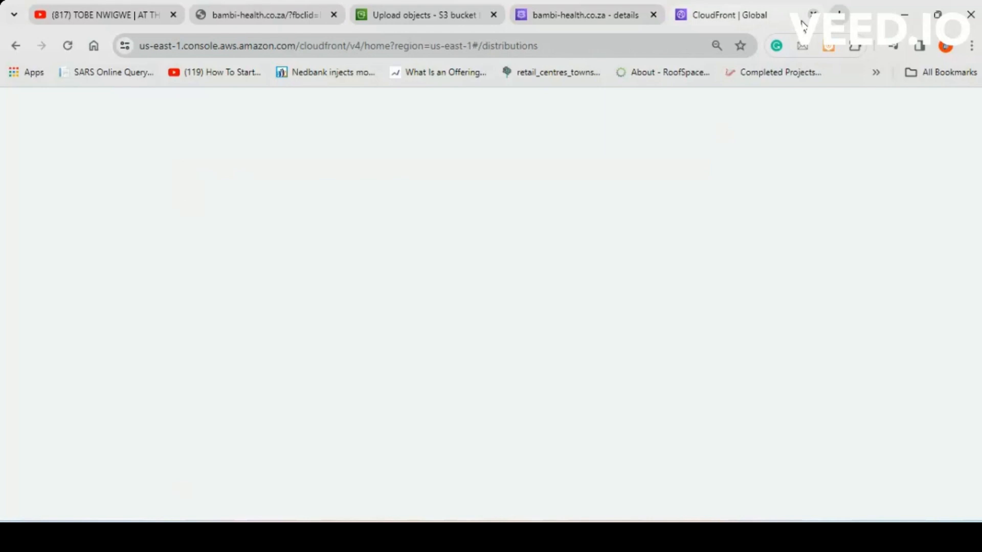
right_click(769, 16)
key("Escape")
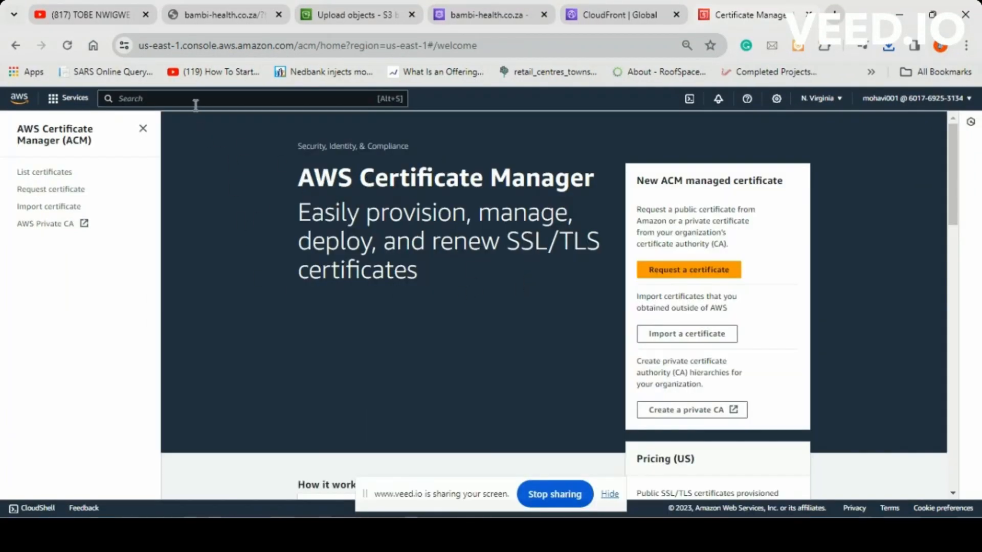
Search the AWS services for "AWS certificate manager", then close the results to return to the Certificate Manager welcome page.
type("AWs")
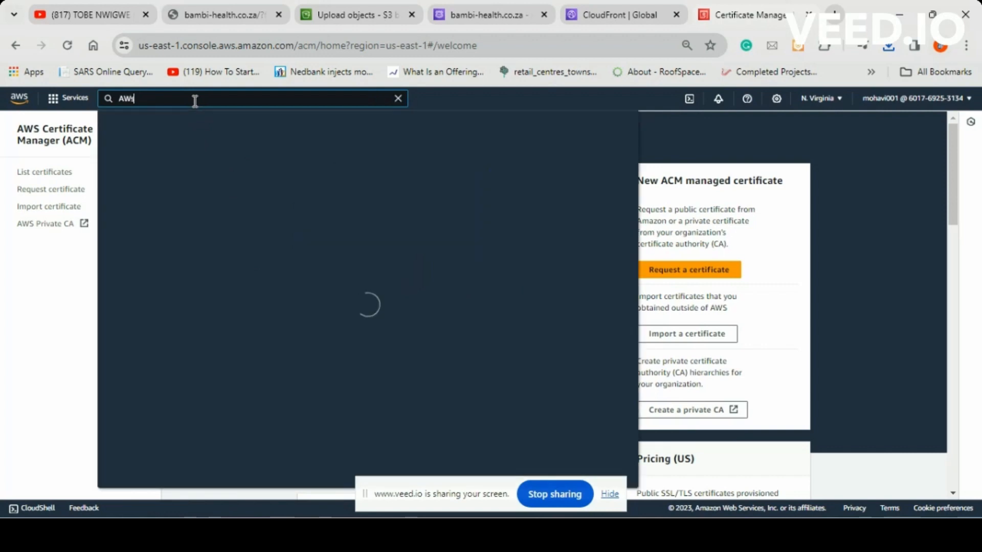
key("BackSpace")
type("S cert")
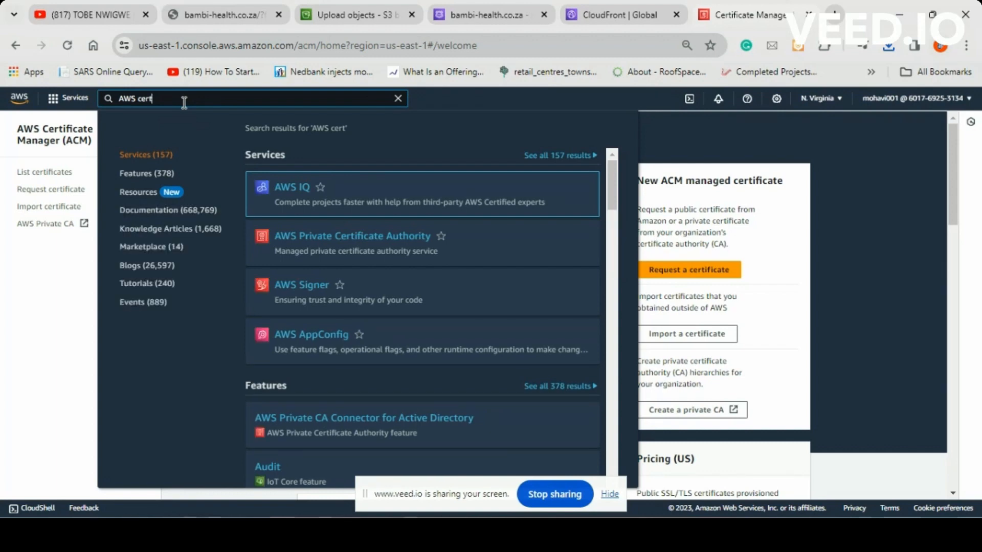
type("ificate m")
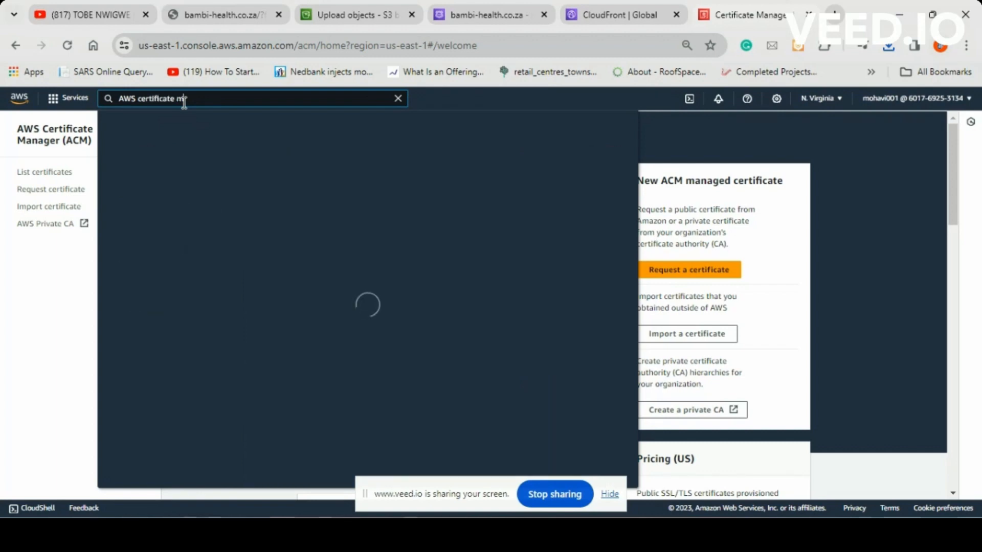
type("anager")
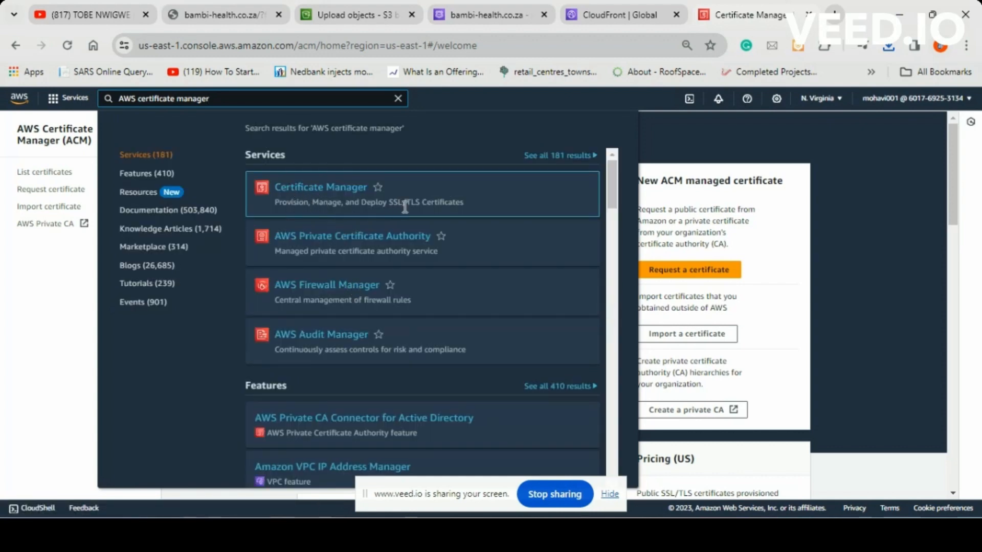
left_click(870, 253)
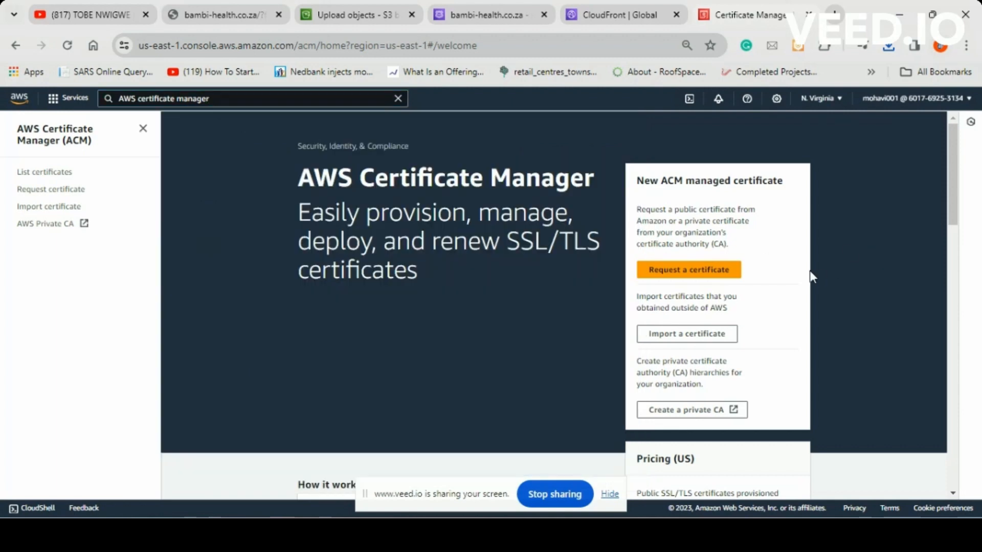
Look at the certificate request page, then open the certificate list and check the existing certificate's domain name.
left_click(713, 271)
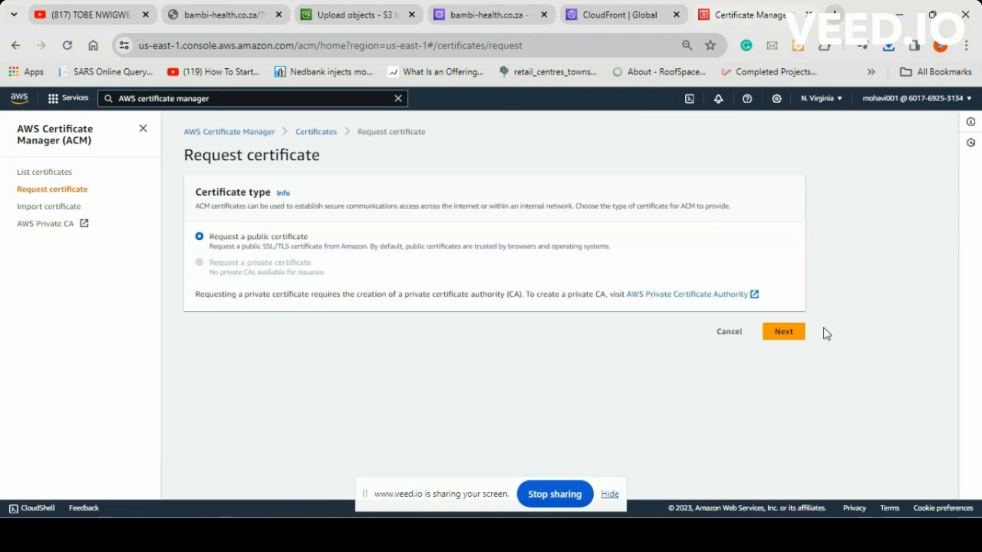
left_click(49, 175)
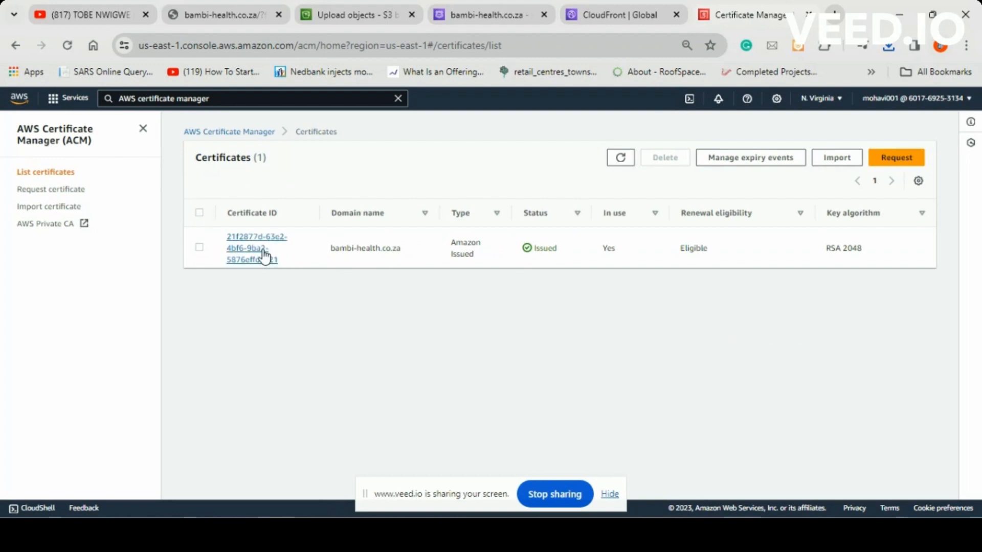
left_click_drag(404, 250, 324, 253)
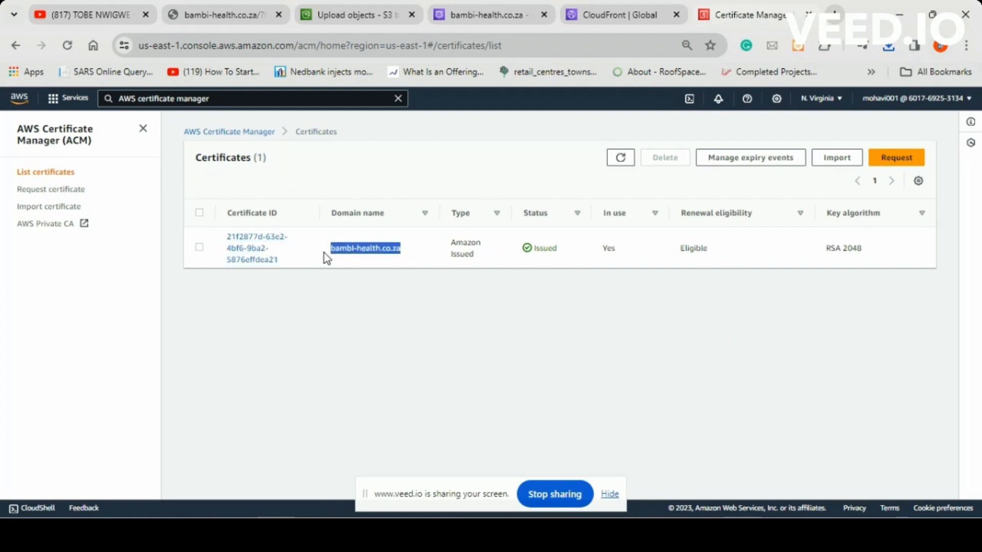
left_click(237, 325)
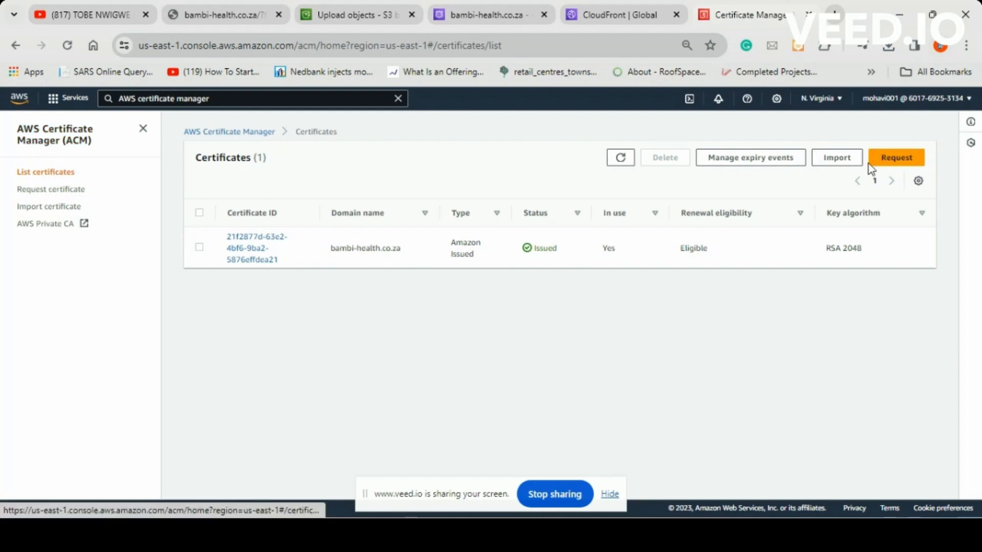
left_click(910, 165)
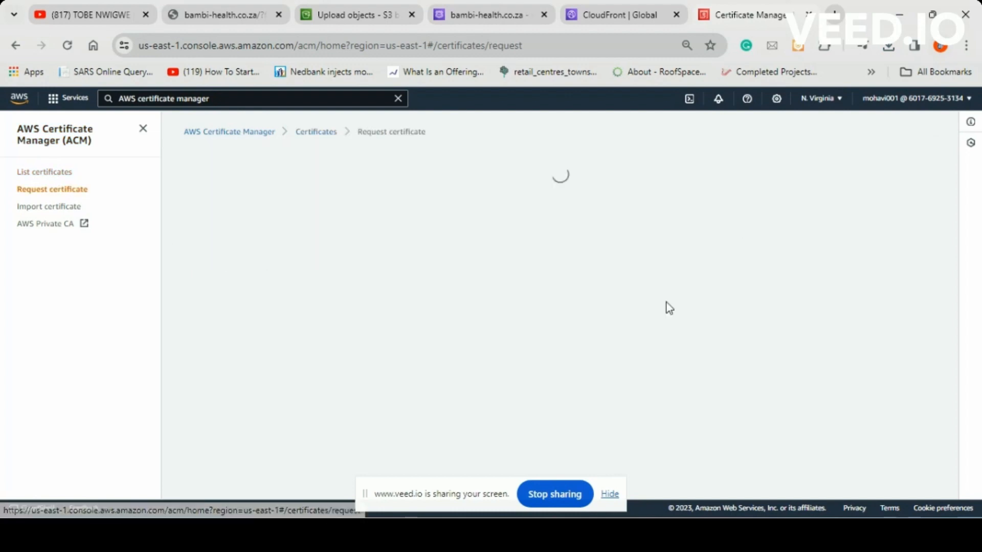
left_click(793, 322)
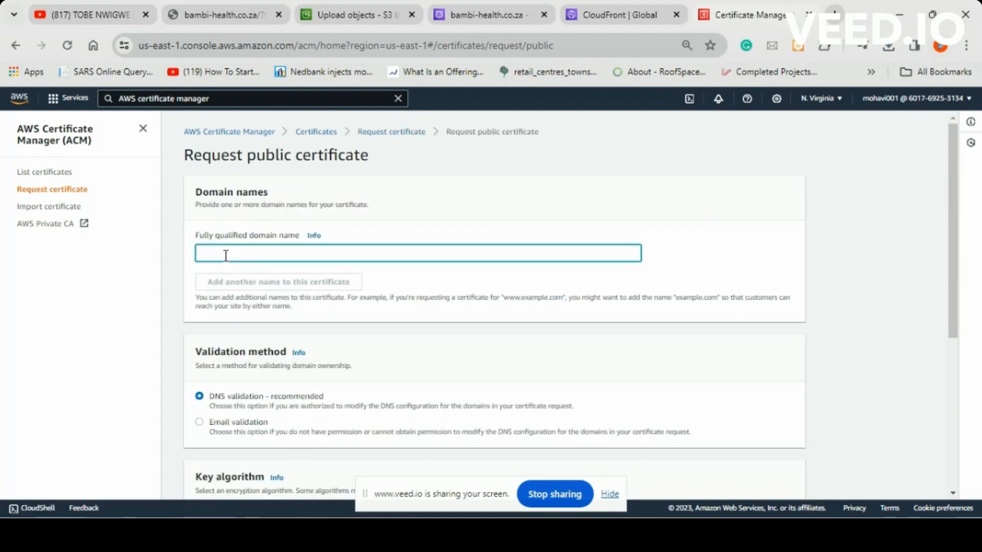
type("www.babi")
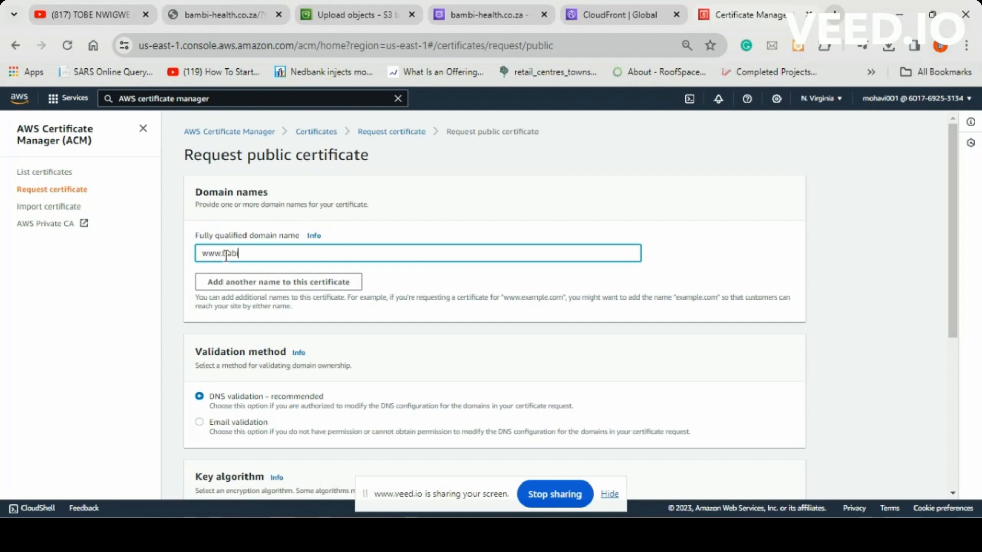
type("-")
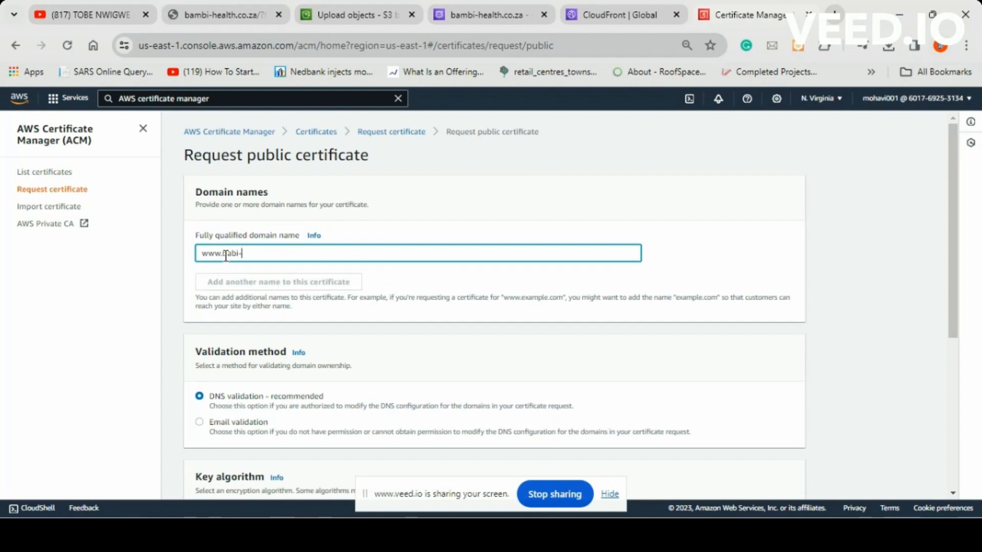
type("health.co.za")
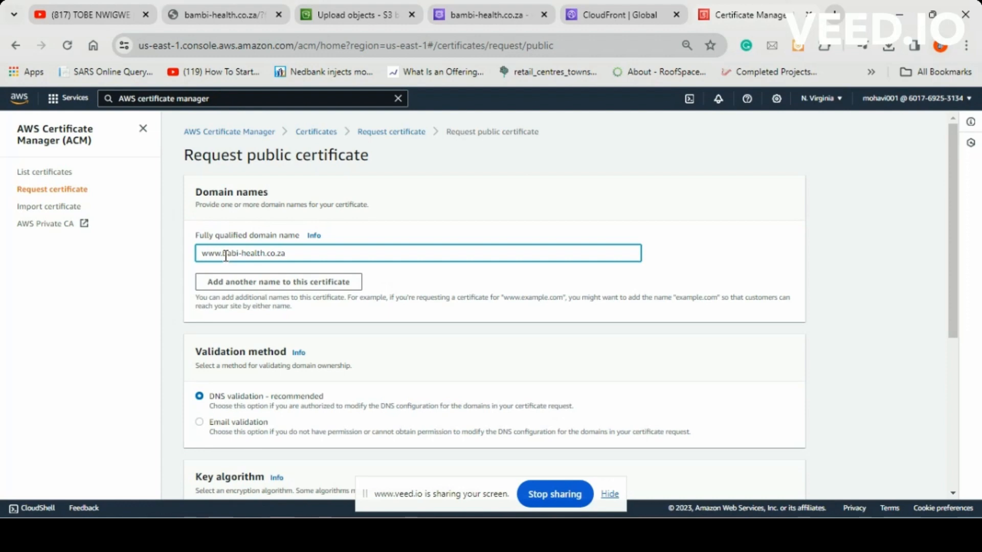
scroll(622, 328, "down", 5)
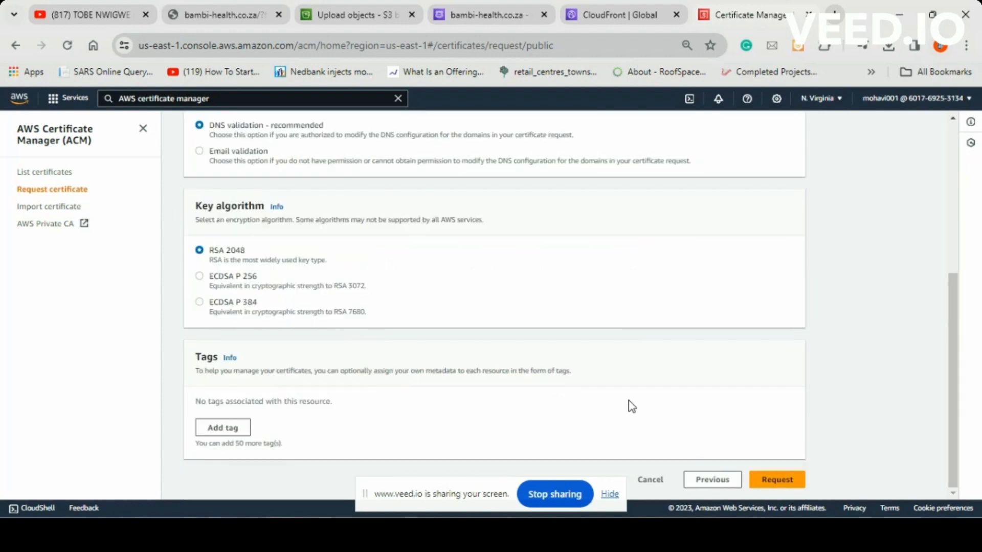
left_click(777, 481)
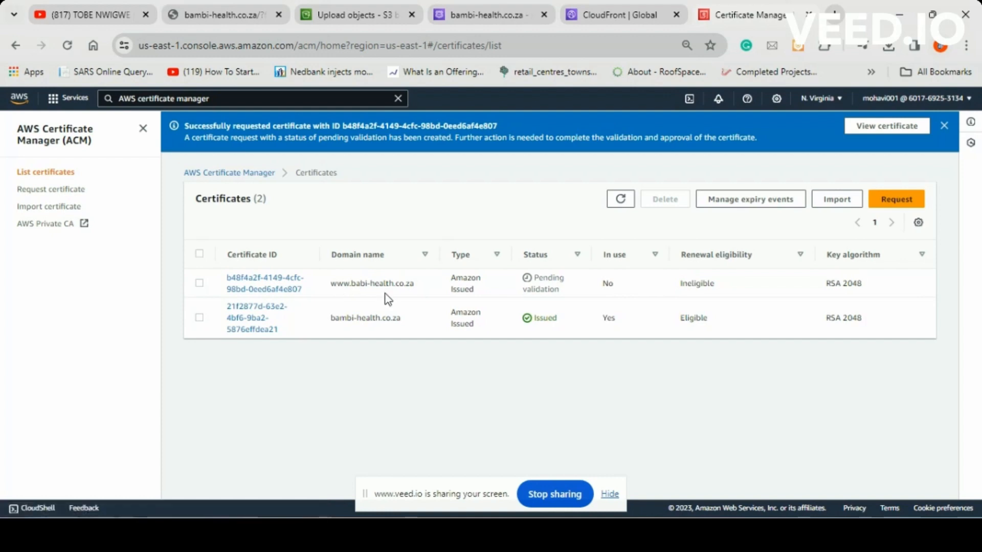
left_click_drag(535, 281, 580, 299)
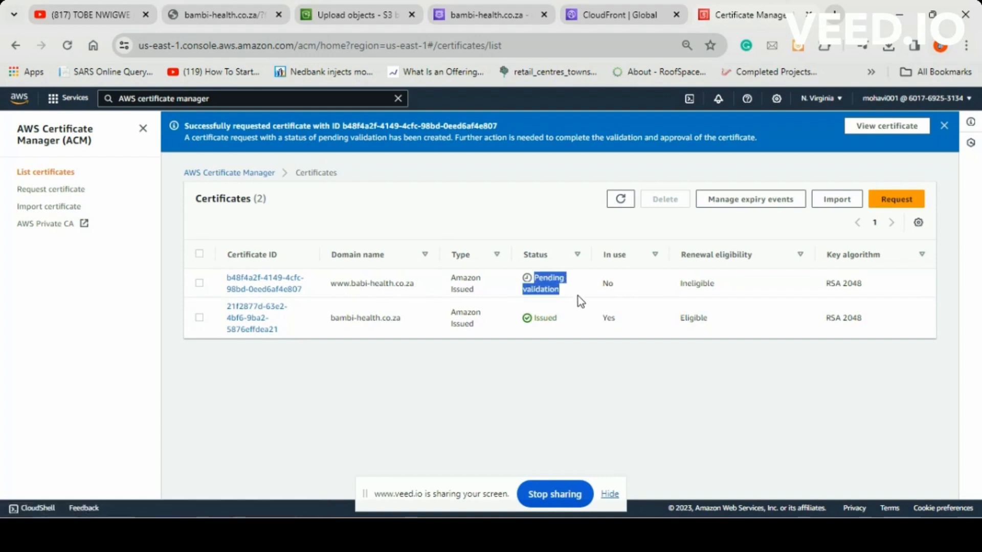
left_click(246, 286)
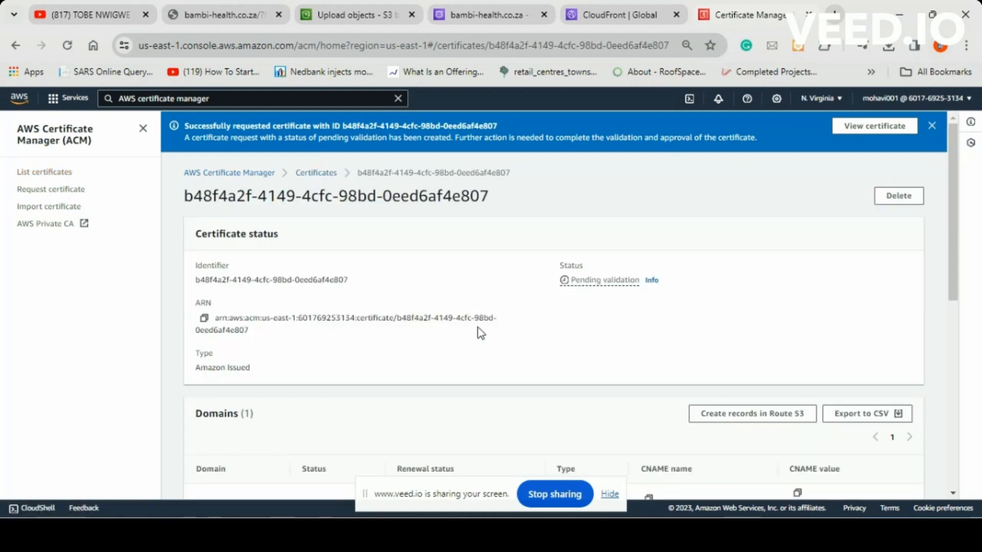
scroll(480, 332, "down", 4)
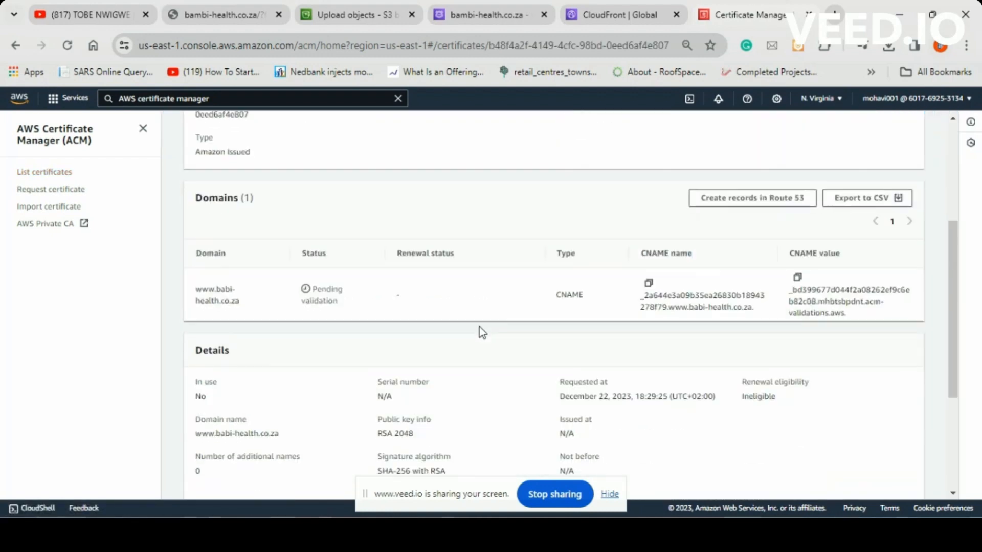
View the Route 53 DNS record creation page for the pending certificate, then return to the certificate list and check its domain name.
left_click(743, 204)
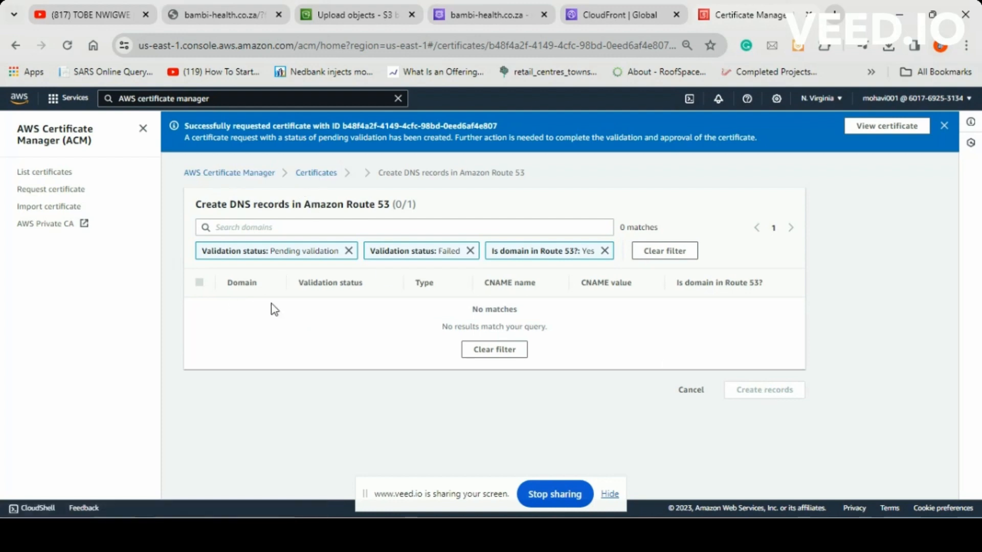
left_click(328, 173)
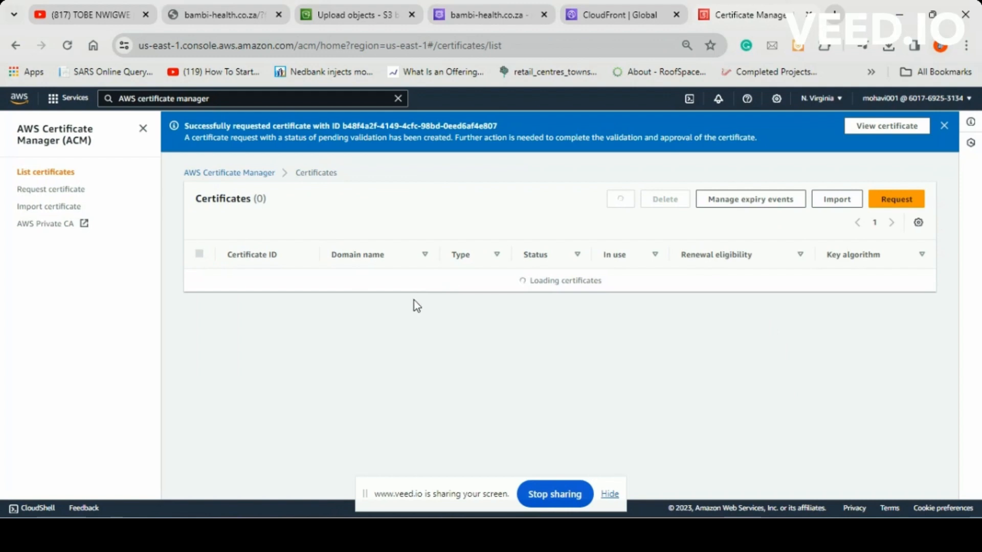
left_click_drag(332, 283, 425, 284)
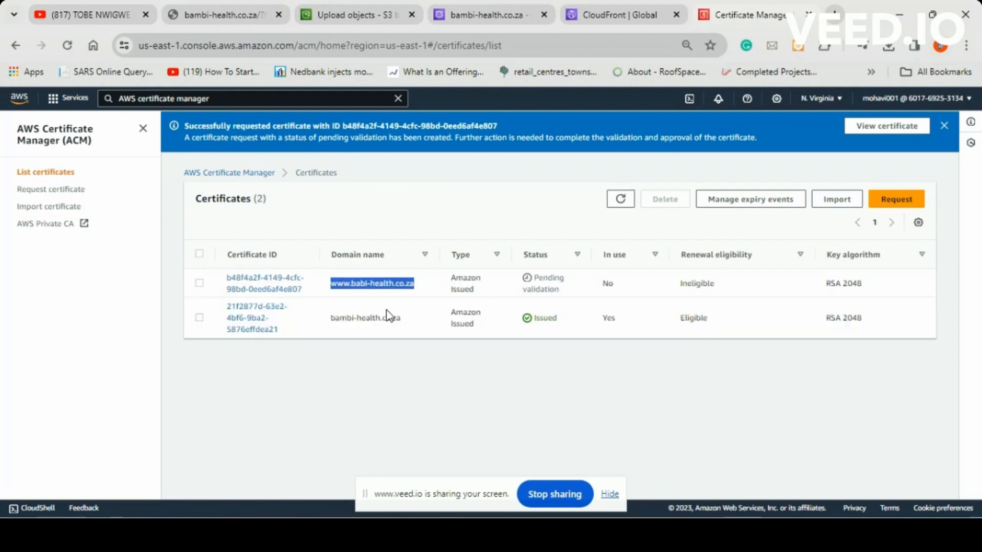
left_click(199, 285)
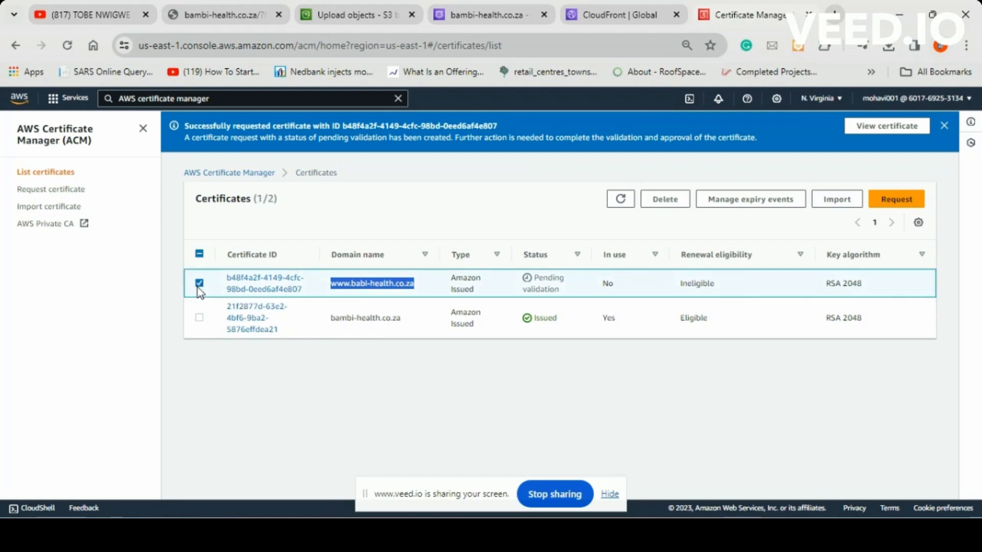
left_click(665, 200)
left_click(458, 229)
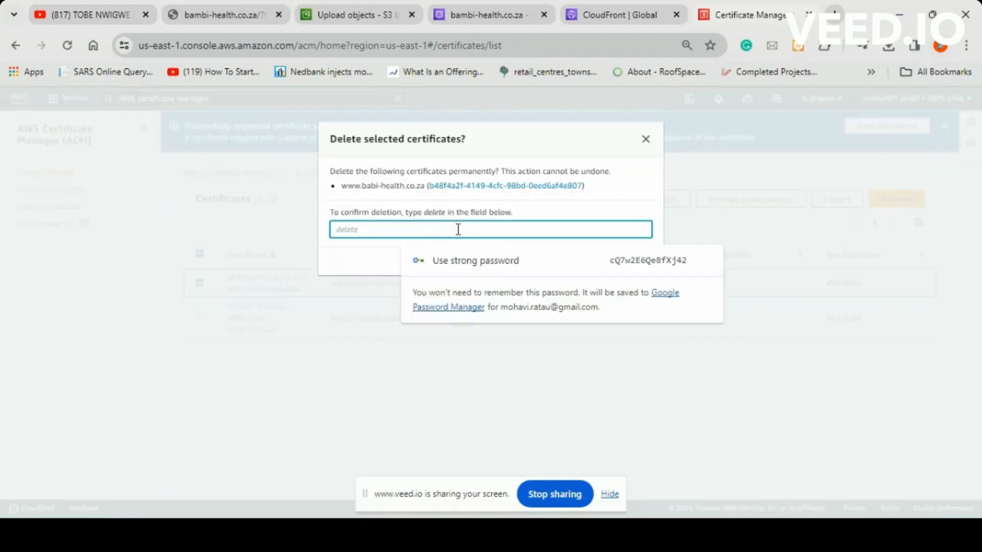
type("delete")
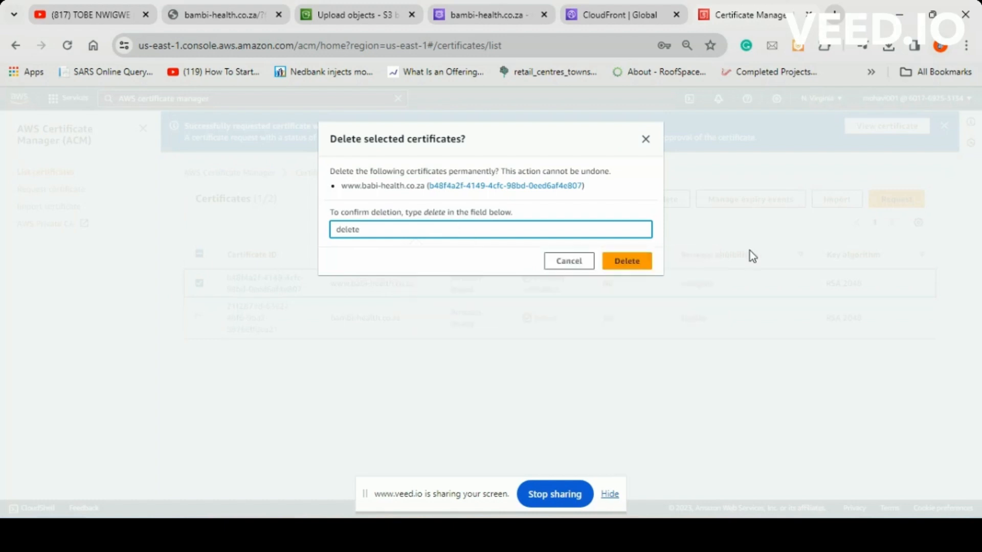
left_click(626, 263)
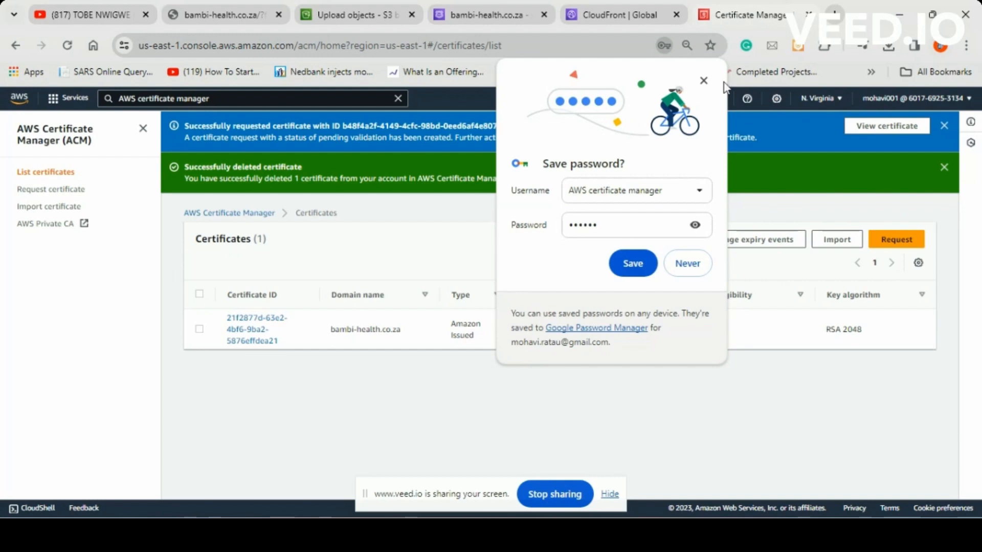
left_click(704, 80)
Review the uploaded files on the S3 upload status page, close it, and look through the objects in the bambi-health.co.za bucket.
left_click(353, 14)
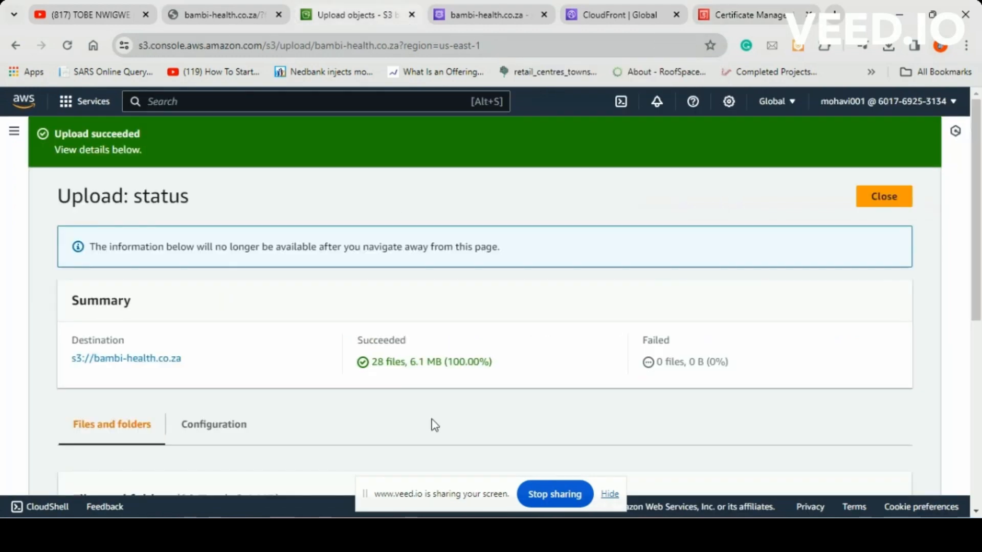
scroll(434, 425, "down", 5)
scroll(427, 382, "down", 2)
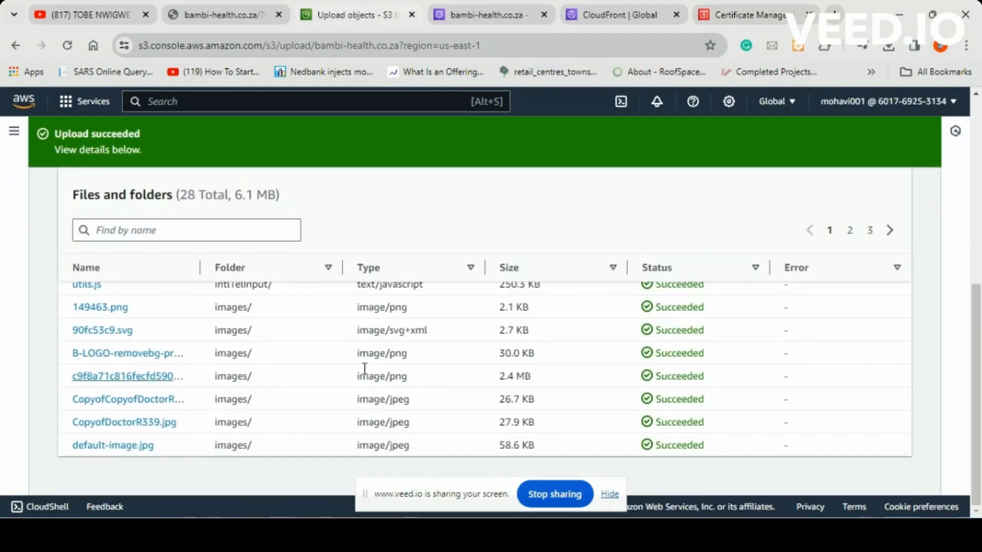
scroll(358, 376, "up", 6)
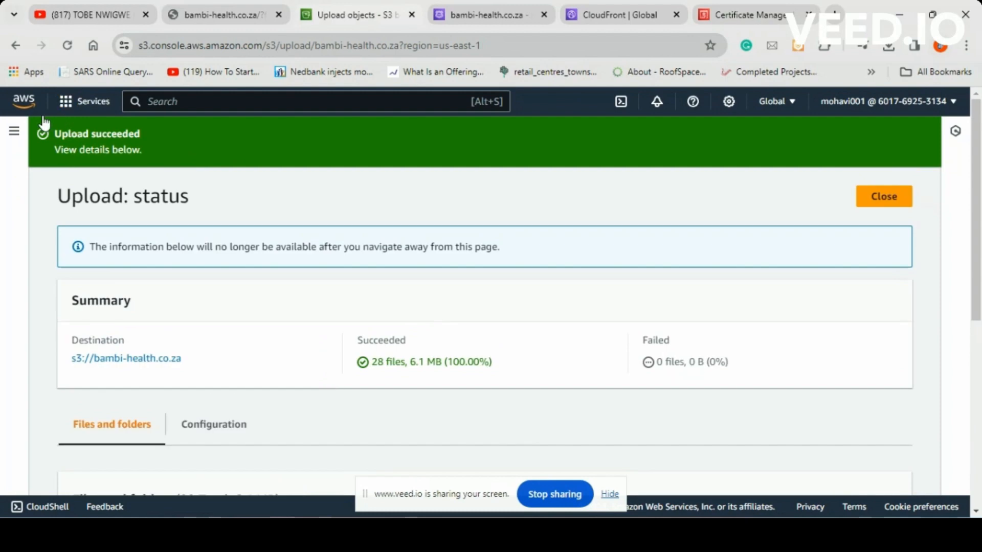
left_click(910, 198)
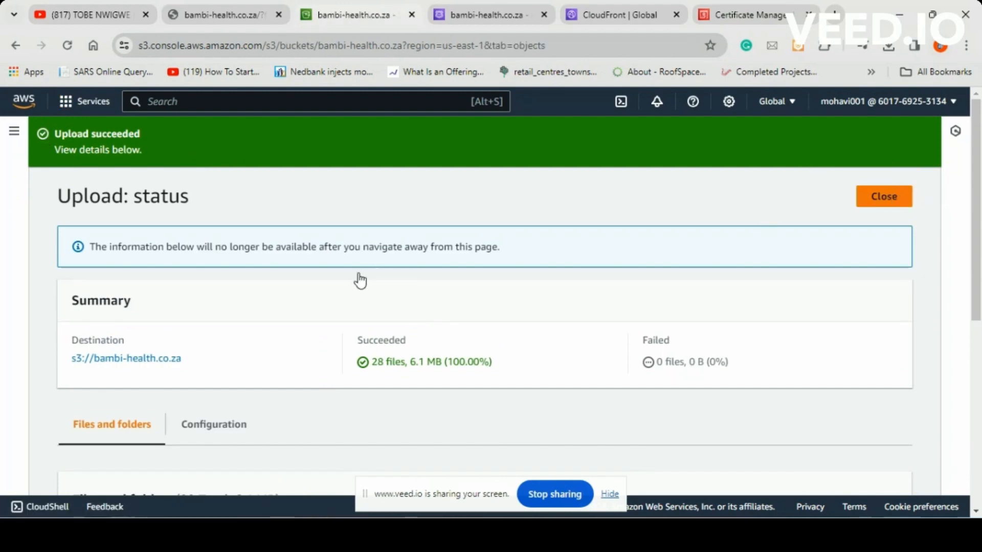
scroll(307, 351, "down", 5)
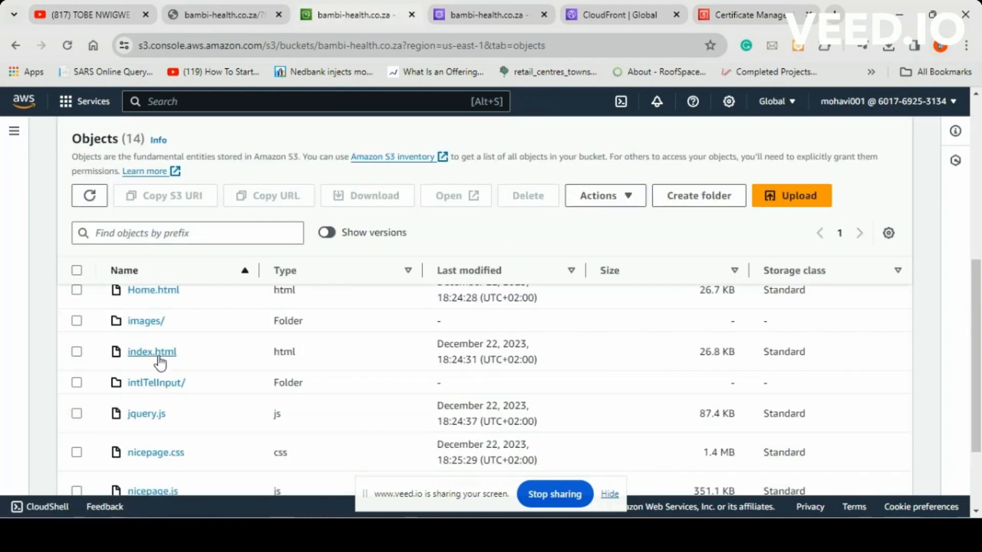
scroll(198, 342, "up", 6)
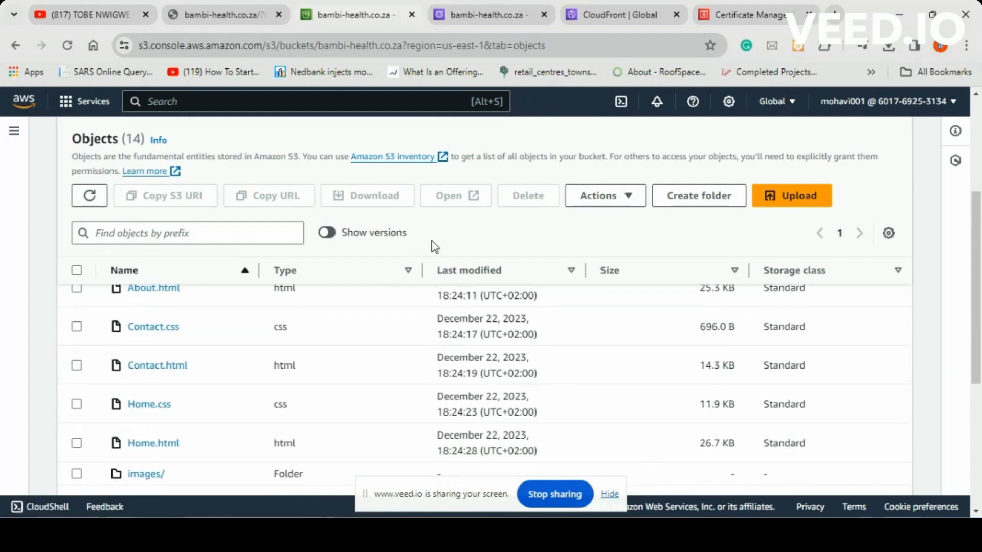
Open the bucket's permissions and examine the Block public access setting and the JSON bucket policy.
left_click(247, 228)
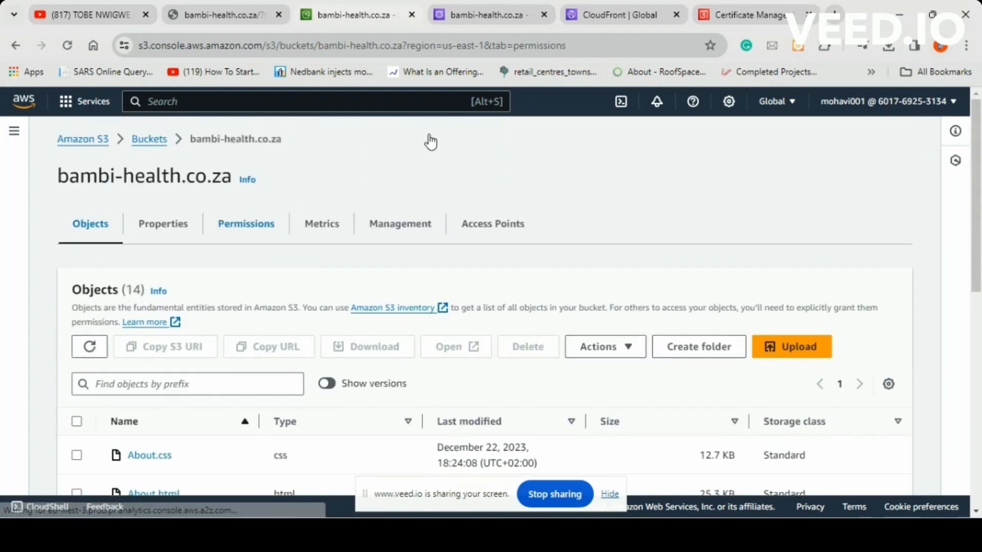
scroll(275, 328, "down", 4)
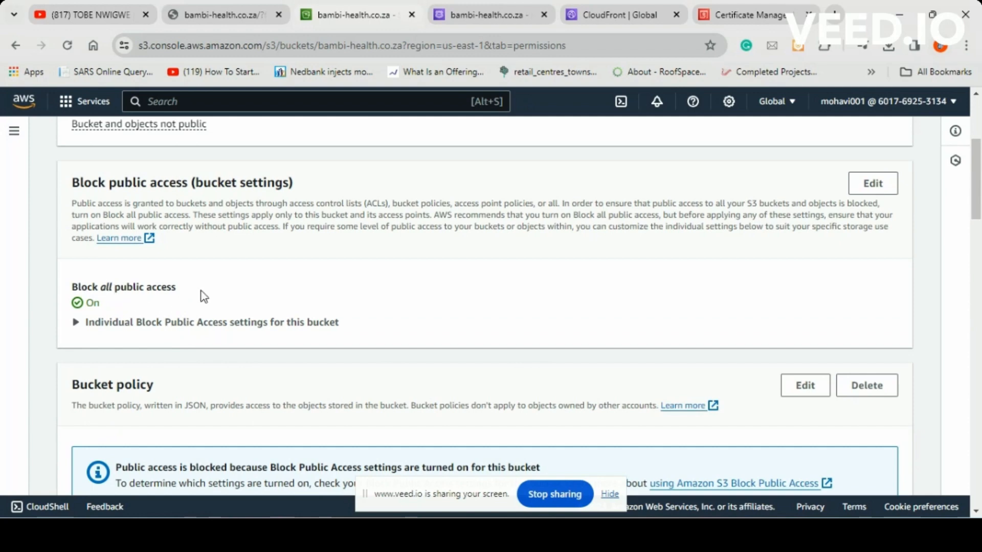
scroll(319, 357, "down", 2)
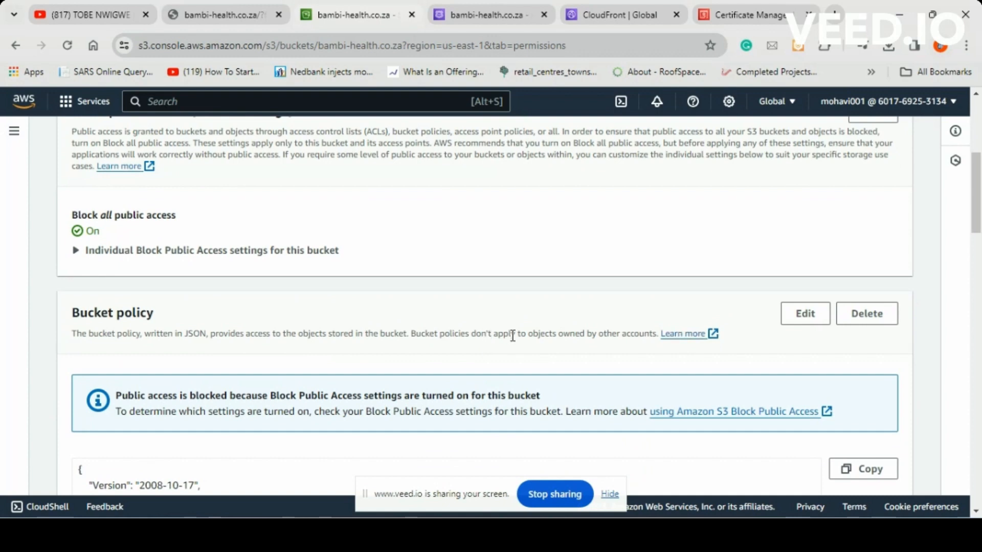
scroll(511, 331, "down", 5)
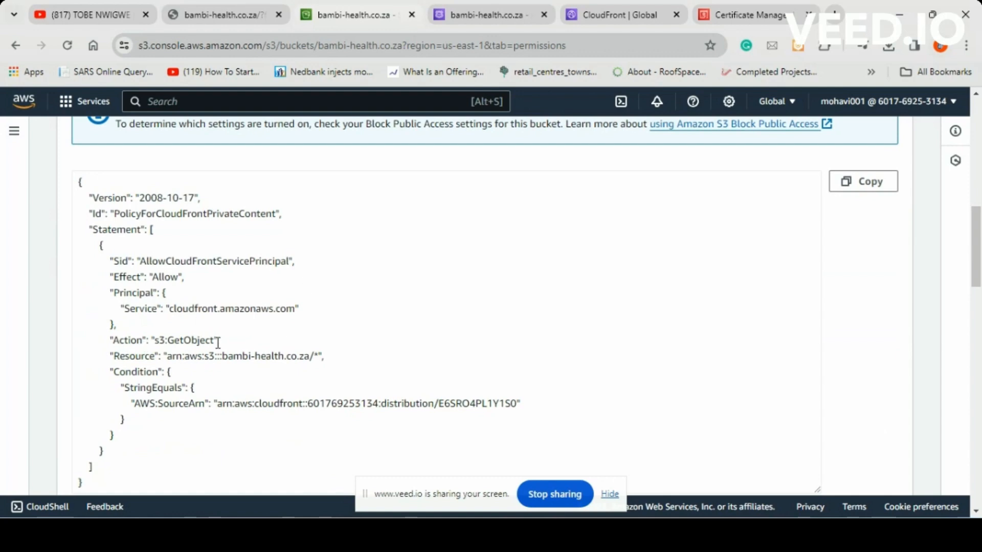
scroll(217, 339, "up", 3)
scroll(233, 340, "down", 4)
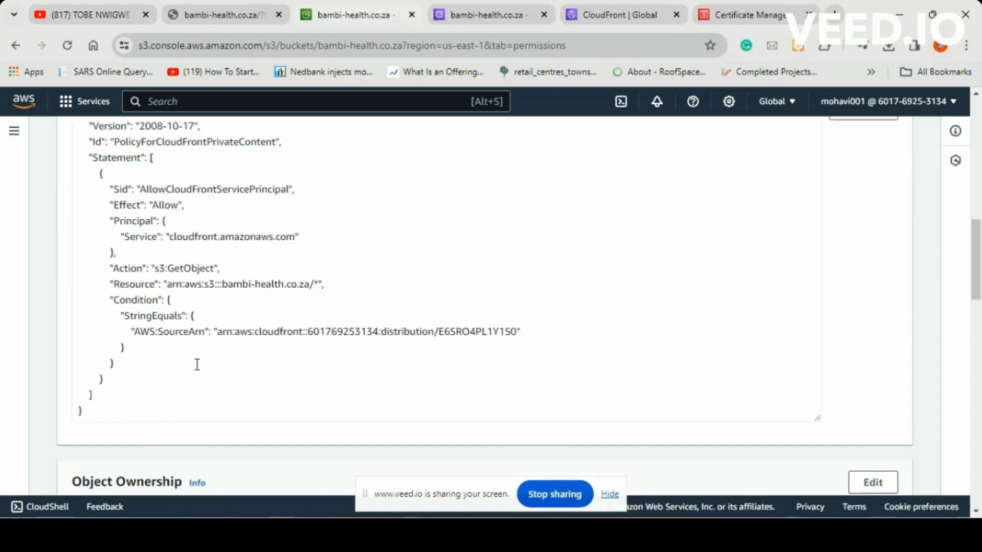
Check the CloudFront distribution list against the bucket policy's source ARN, then review the rest of the bucket permissions.
left_click(607, 17)
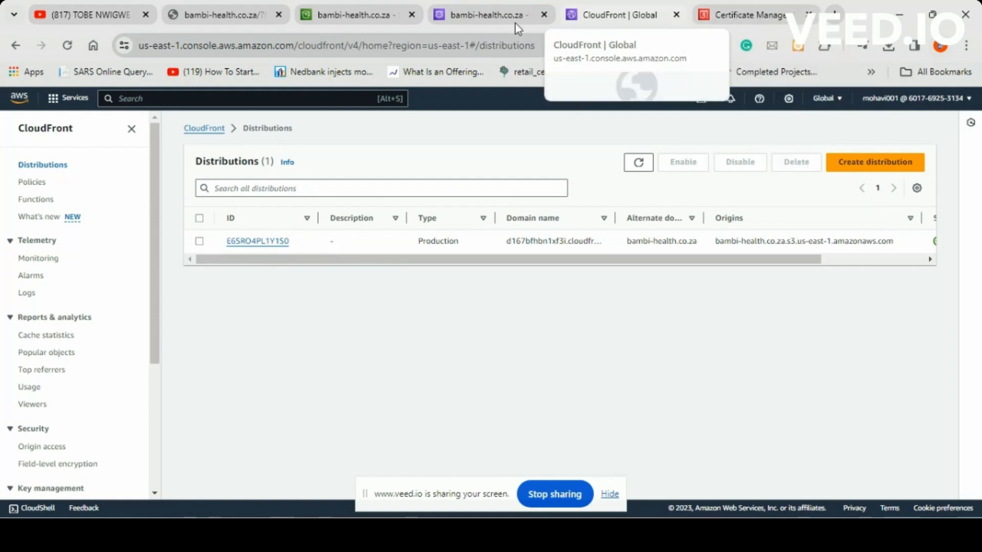
left_click(357, 14)
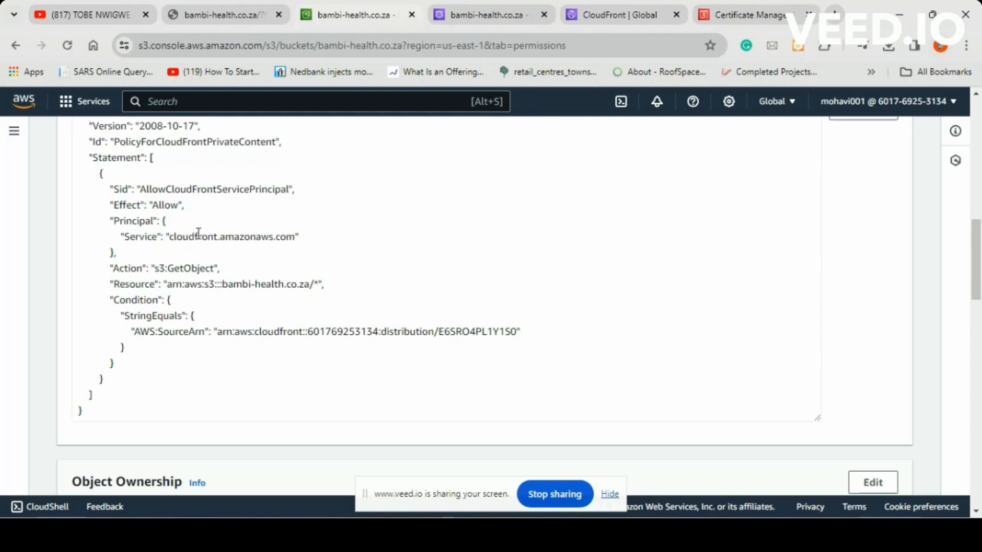
scroll(164, 322, "up", 1)
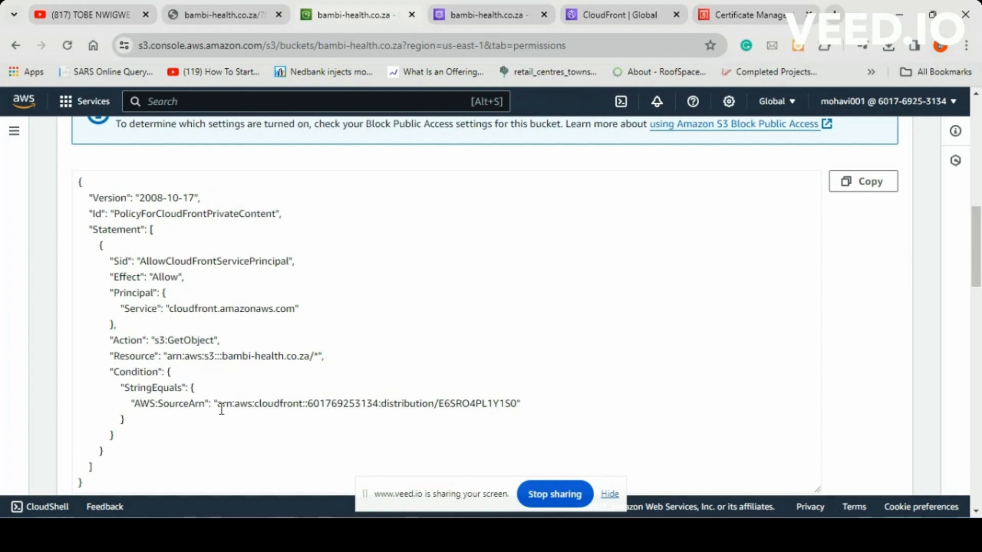
scroll(477, 311, "down", 10)
scroll(476, 311, "up", 15)
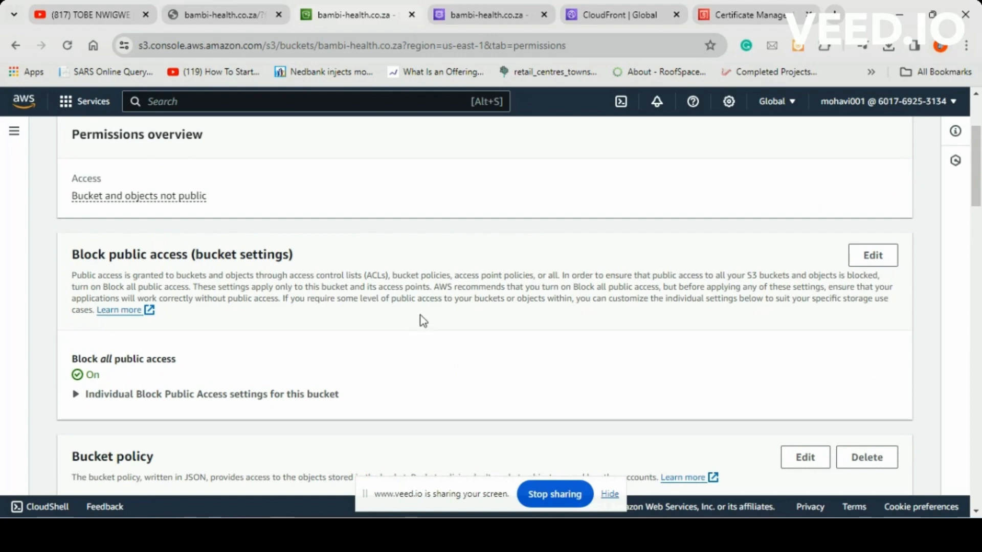
scroll(424, 321, "up", 3)
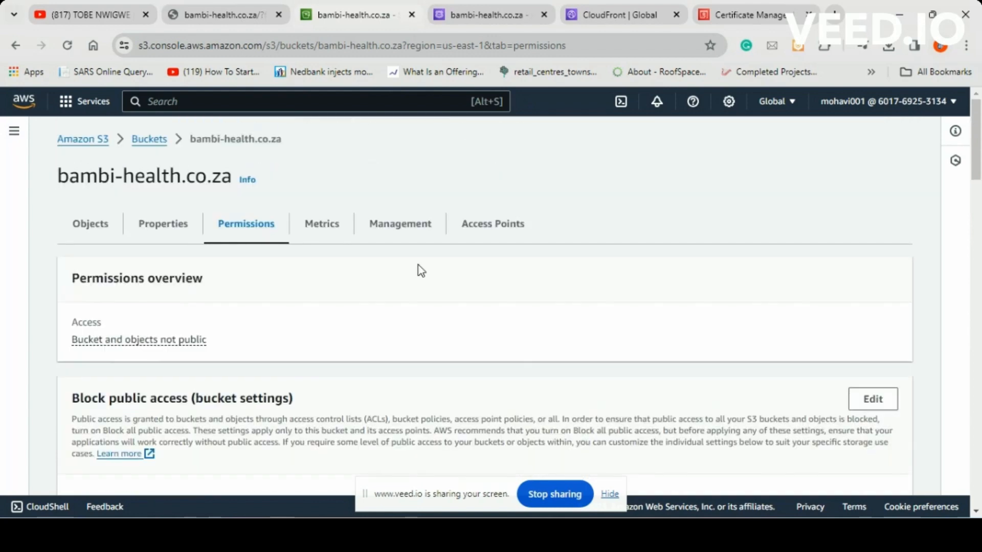
View the CNAME record's details in the Route 53 hosted zone and compare them with the certificate list in Certificate Manager.
left_click(481, 15)
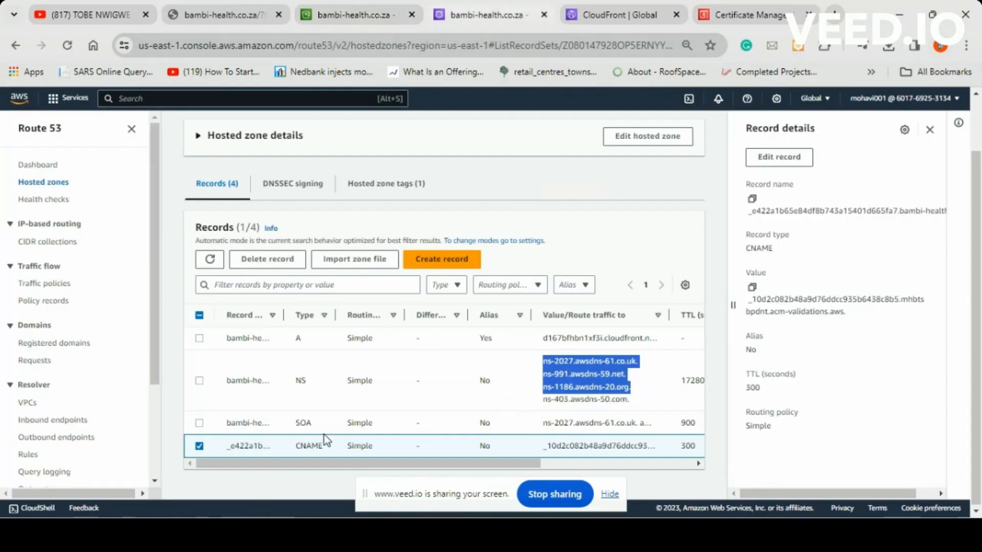
left_click(187, 479)
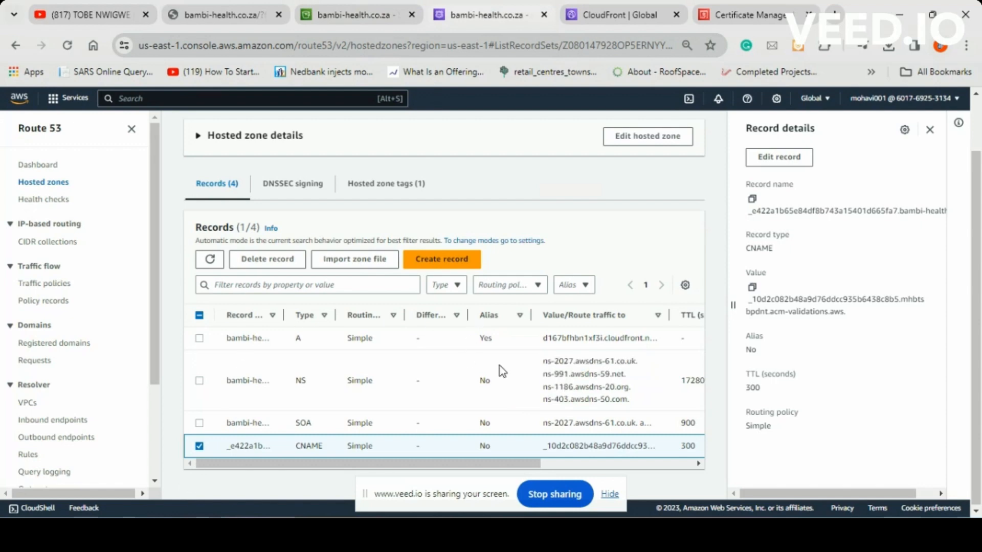
left_click(199, 446)
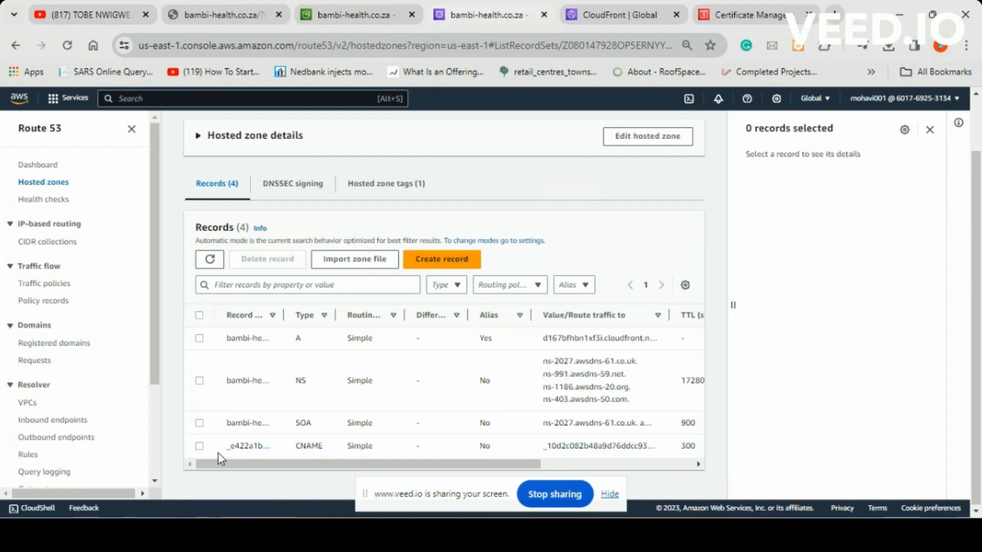
left_click(199, 446)
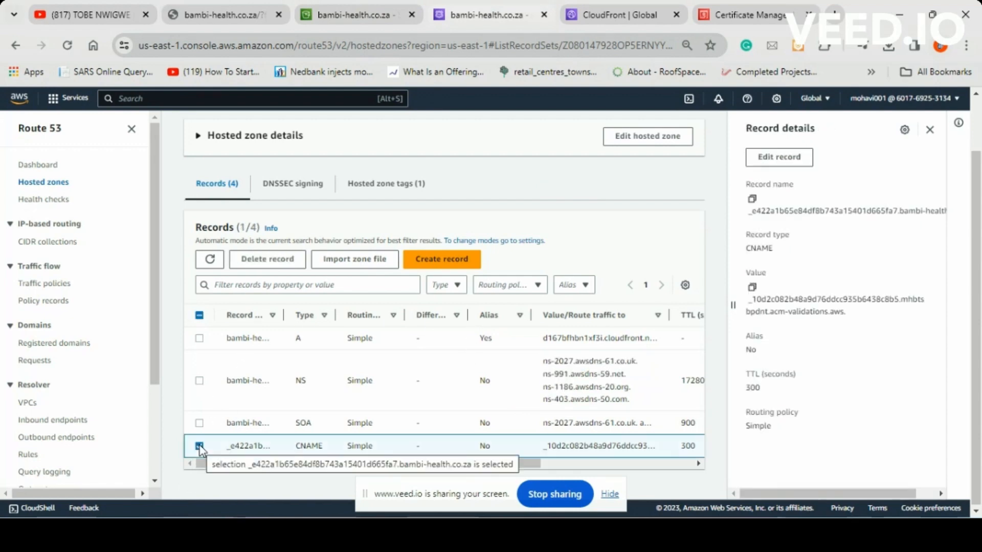
left_click(757, 10)
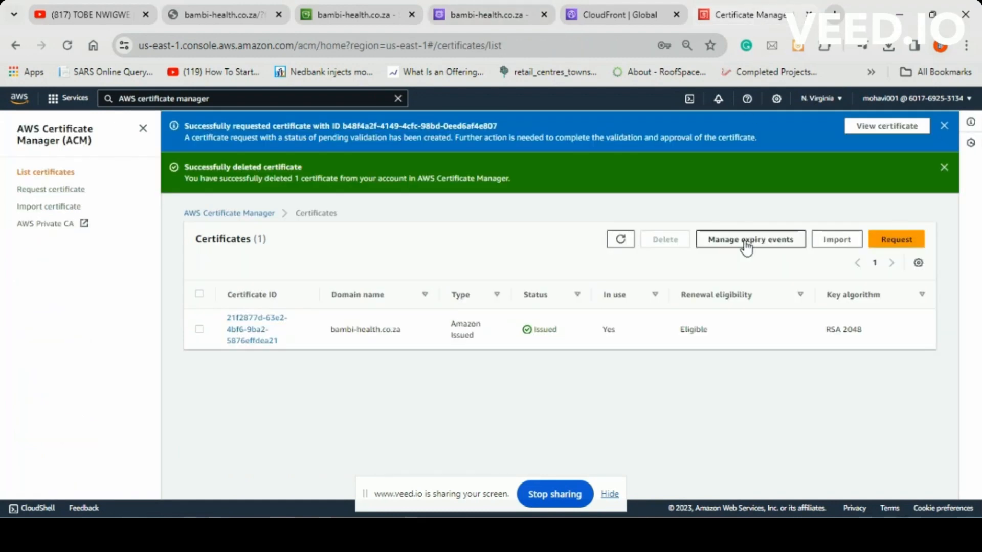
left_click(515, 17)
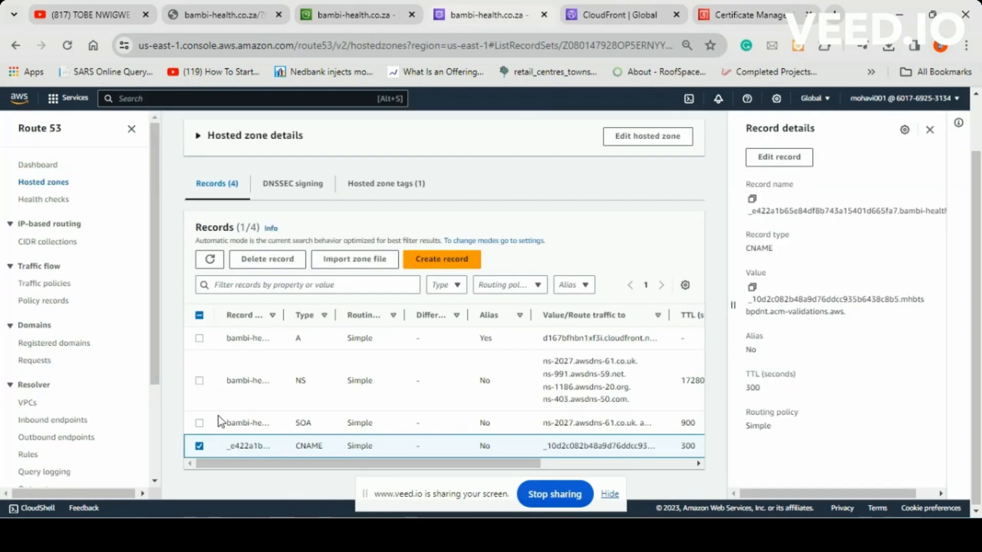
Point out the SOA and NS records in the hosted zone by selecting both in place of the CNAME record, then clear the selection.
left_click(199, 446)
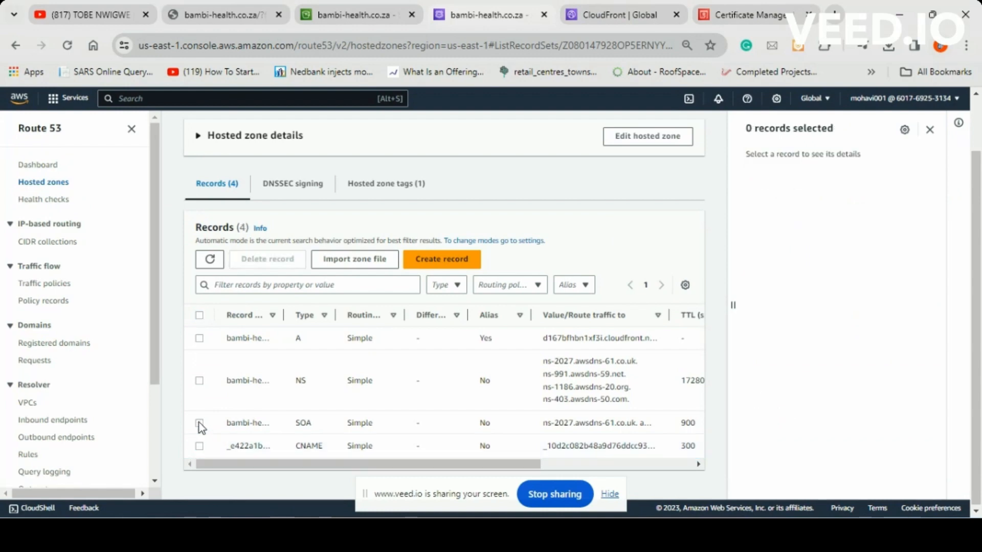
left_click(199, 423)
left_click(200, 381)
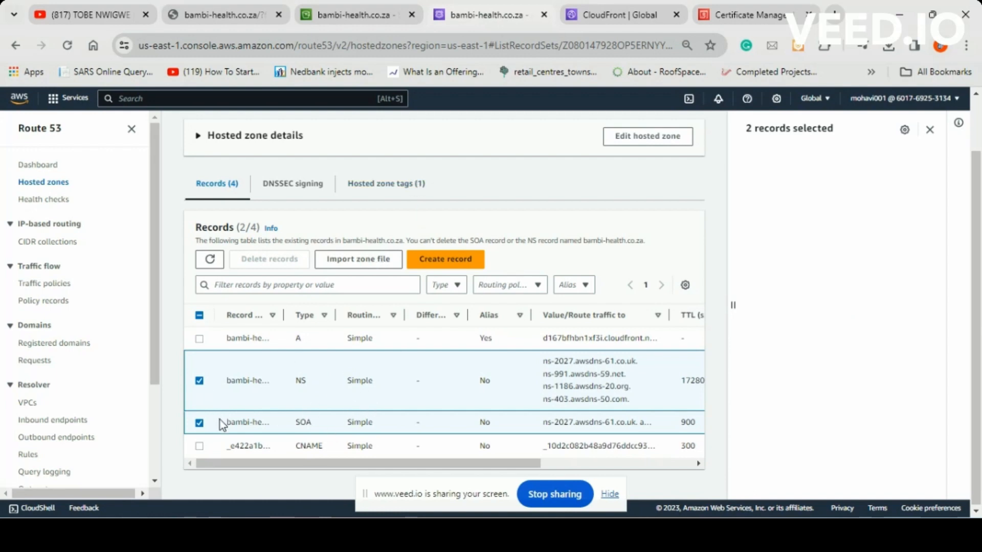
left_click(200, 423)
left_click(200, 380)
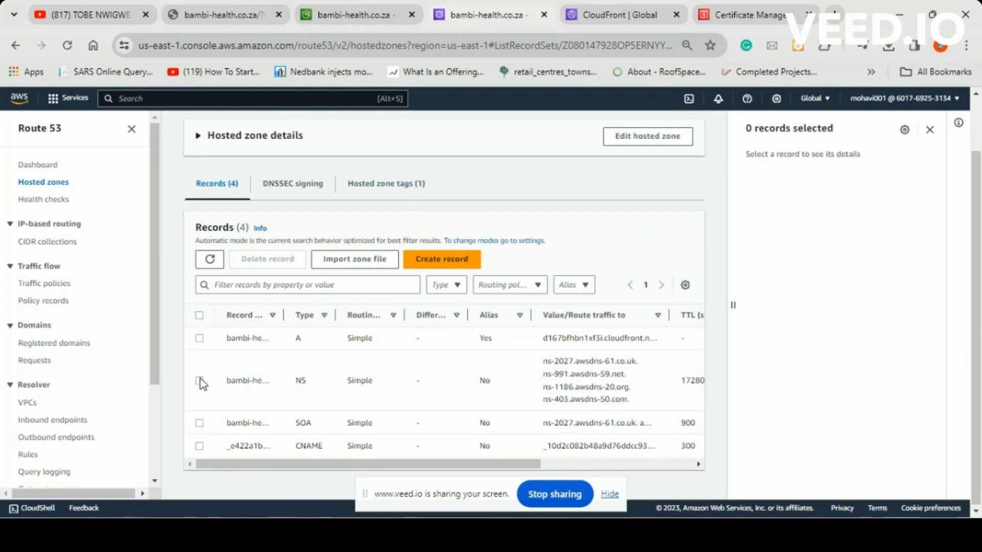
Show the details of the bambi-health.co.za A record and examine its alias setting and CloudFront domain value.
left_click(200, 339)
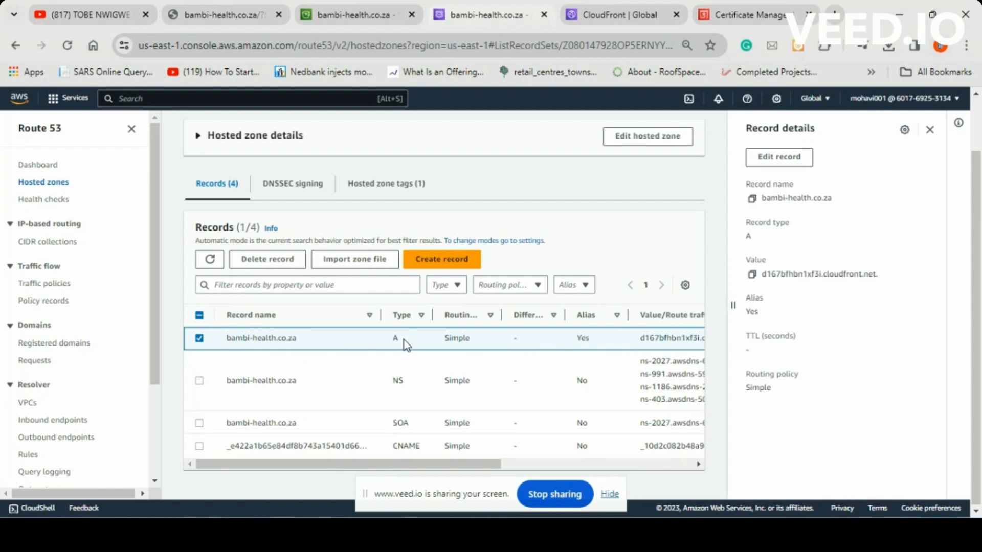
left_click_drag(736, 311, 817, 298)
left_click(771, 312)
left_click_drag(765, 276, 900, 280)
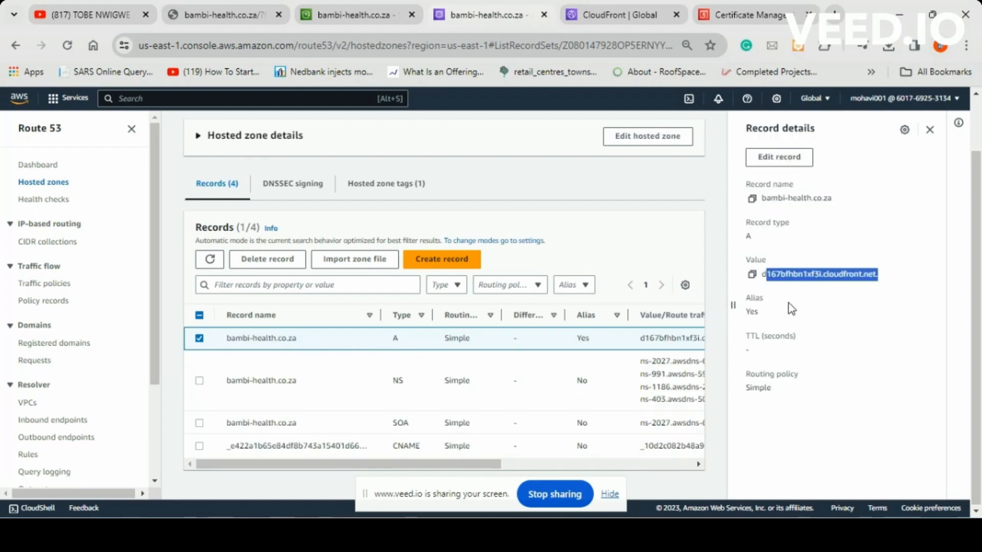
left_click(767, 274)
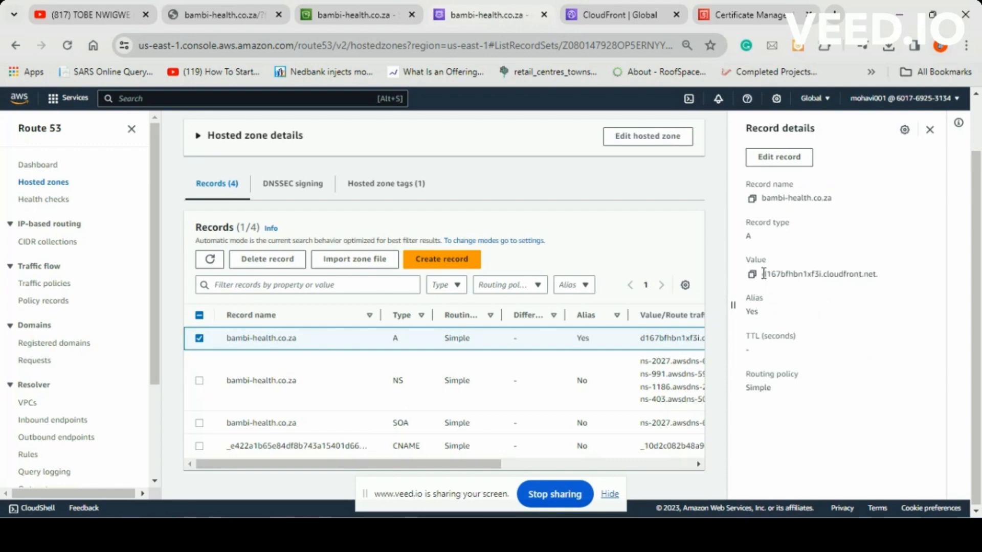
Highlight the A record's CloudFront domain value and its record name in the hosted zone, and clear the record selection.
left_click_drag(762, 274, 879, 273)
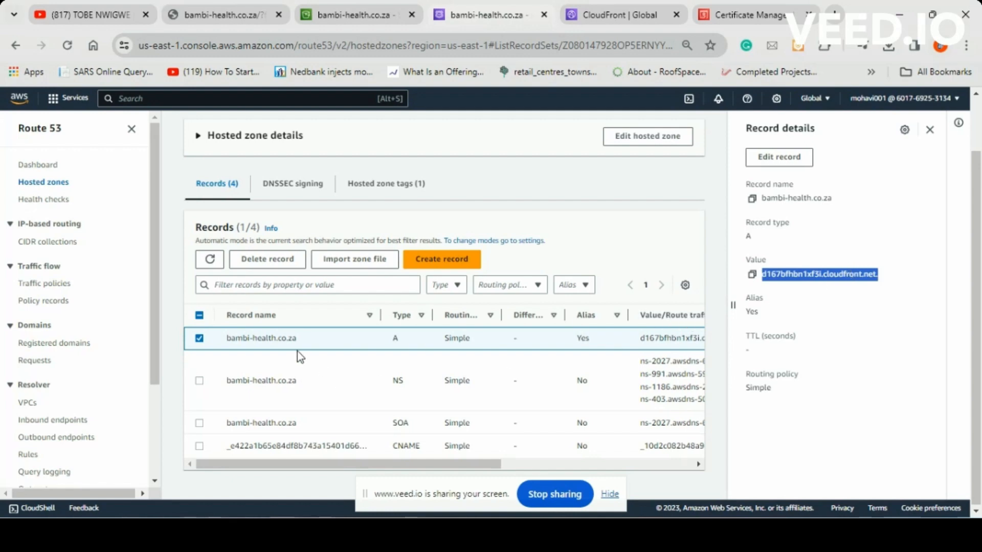
left_click_drag(296, 342, 229, 351)
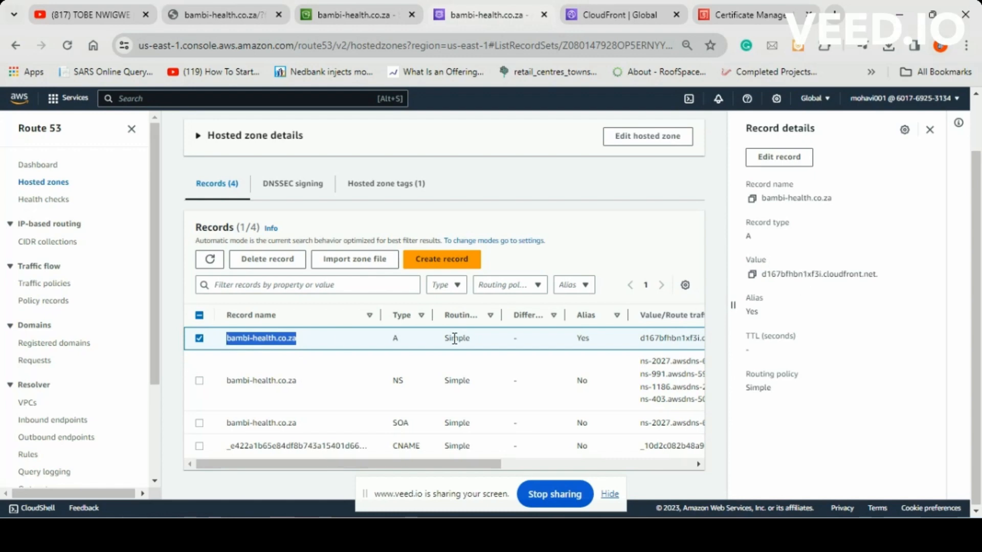
left_click(658, 233)
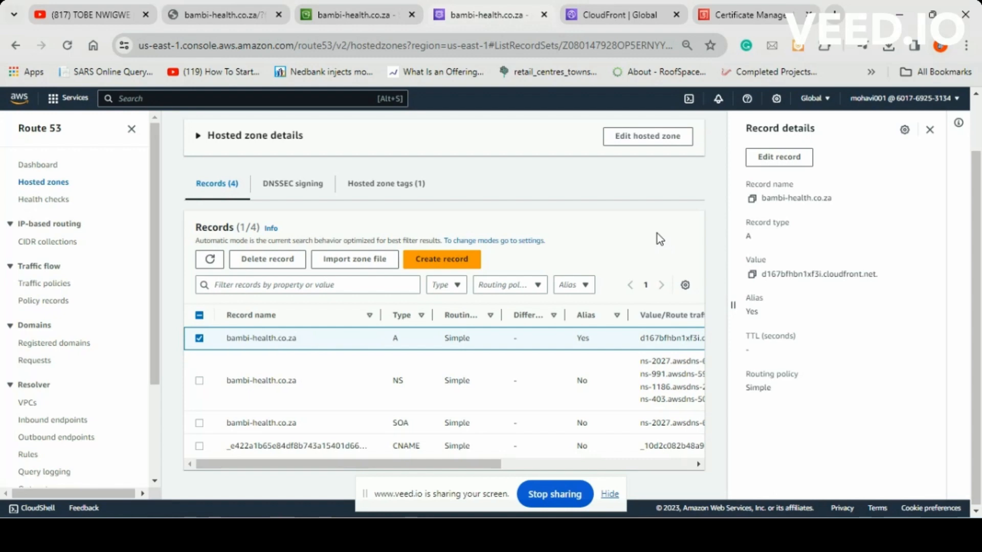
left_click(200, 339)
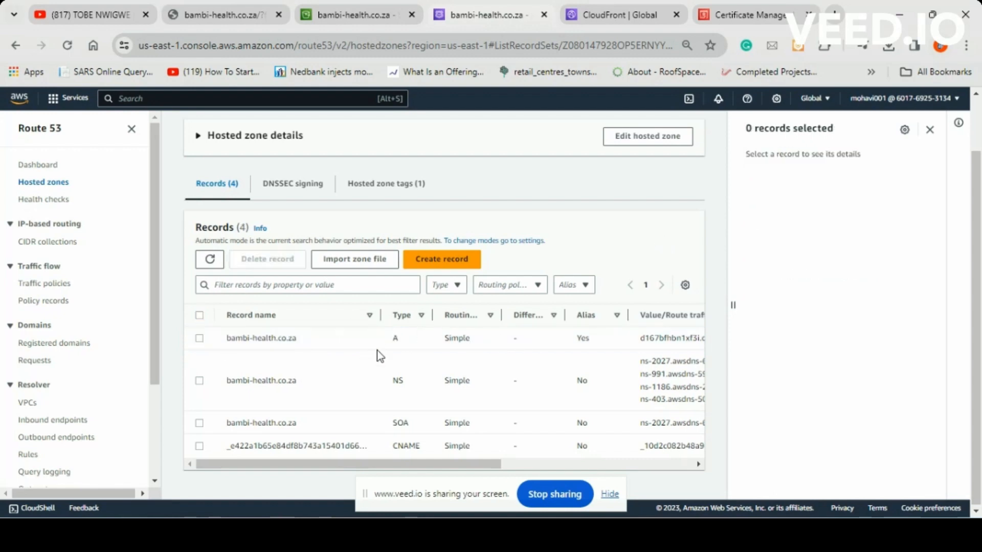
Review the objects stored in the bambi-health.co.za S3 bucket, and check the certificate list in Certificate Manager.
left_click(333, 1)
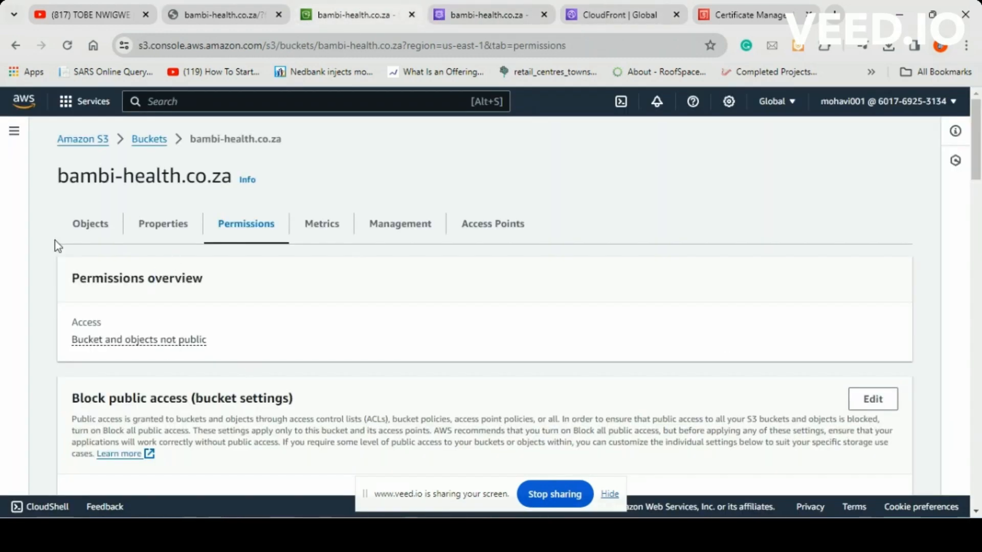
left_click(78, 235)
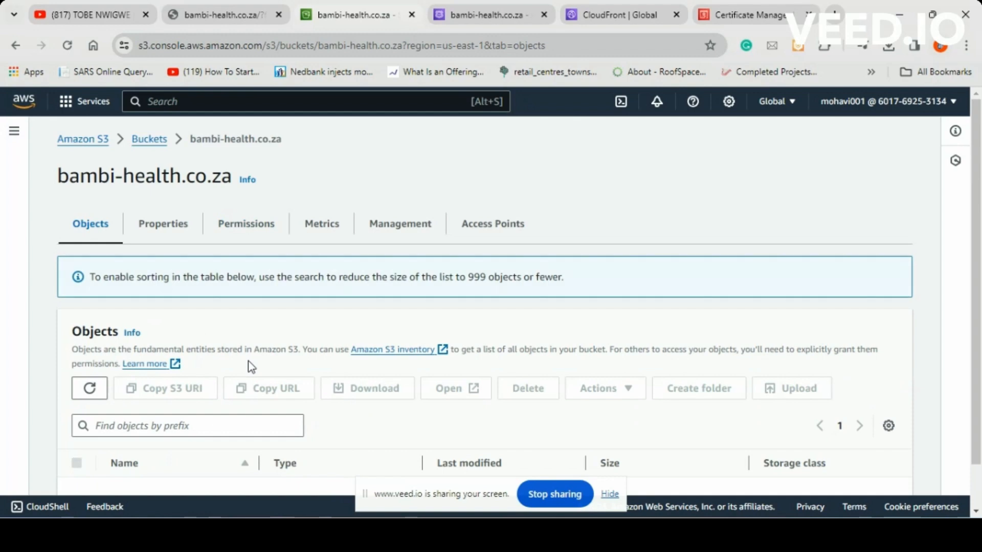
scroll(248, 362, "down", 3)
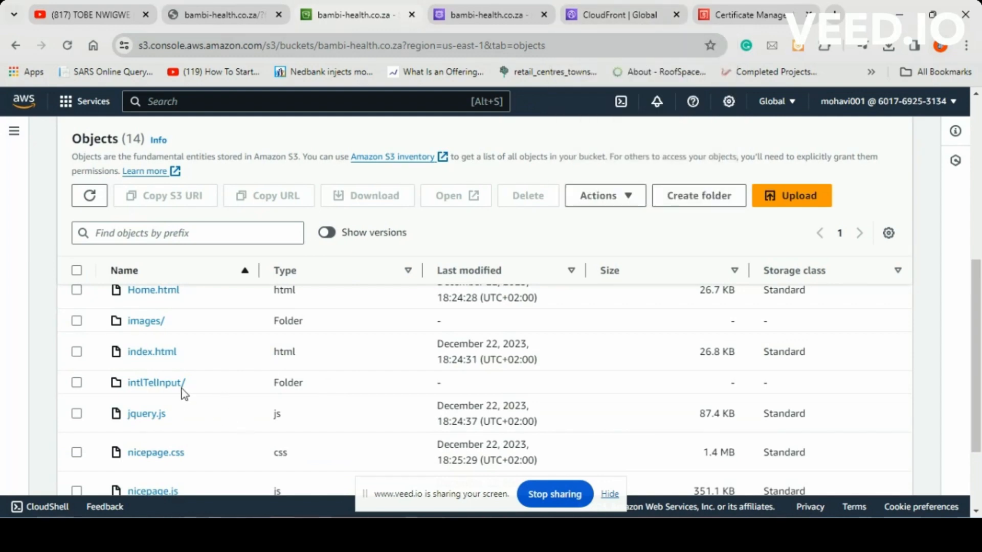
left_click(769, 15)
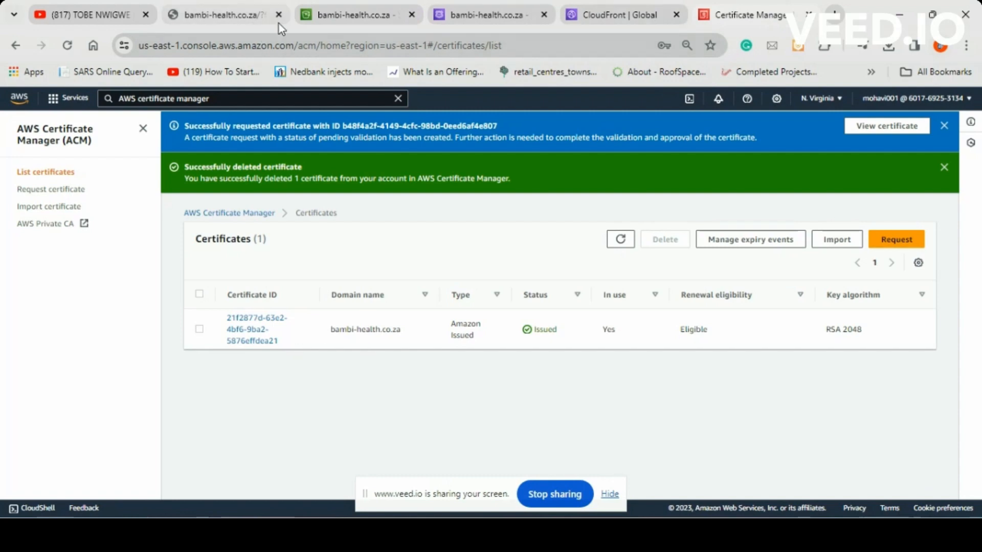
Copy the A record's domain name from the Route 53 hosted zone and open a new browser tab.
left_click(481, 15)
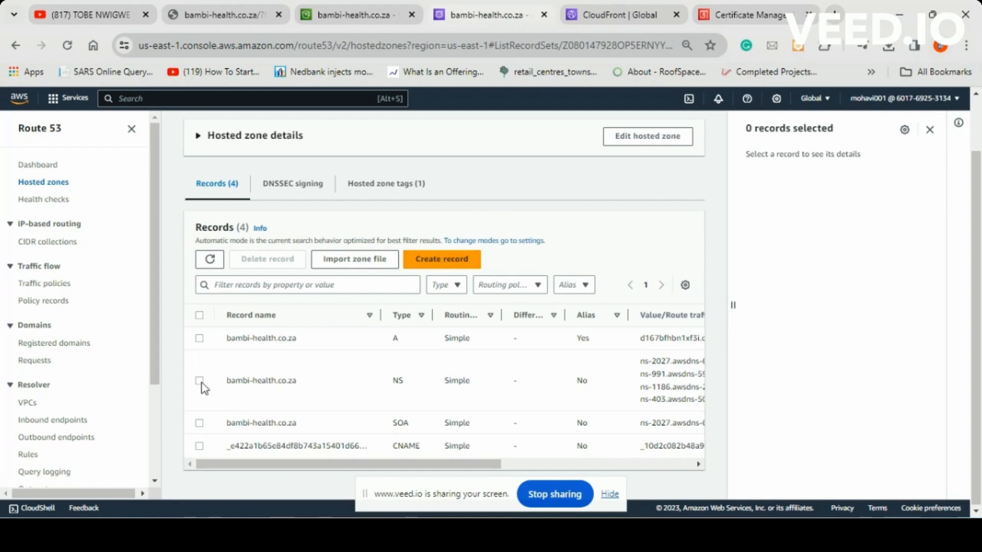
left_click_drag(305, 346, 224, 349)
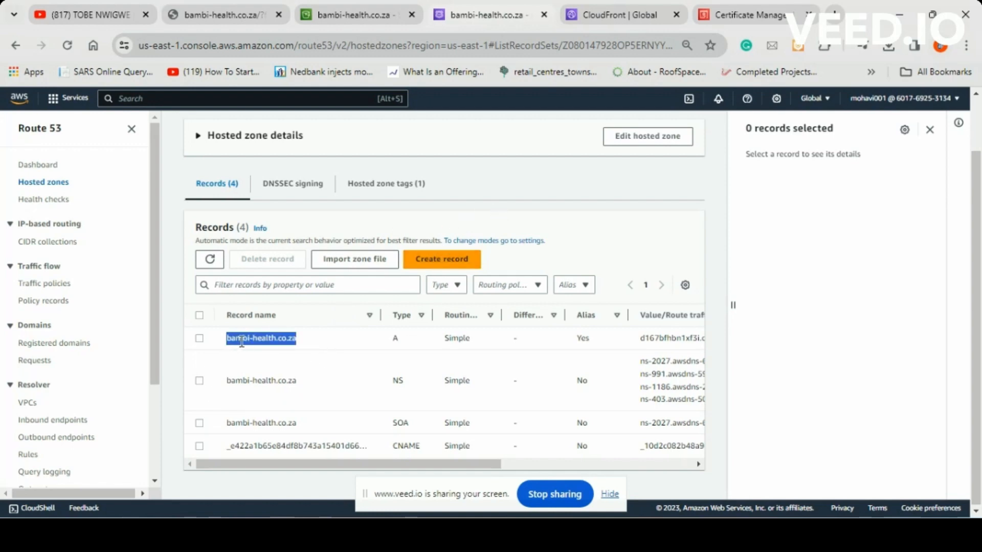
right_click(242, 341)
left_click(269, 182)
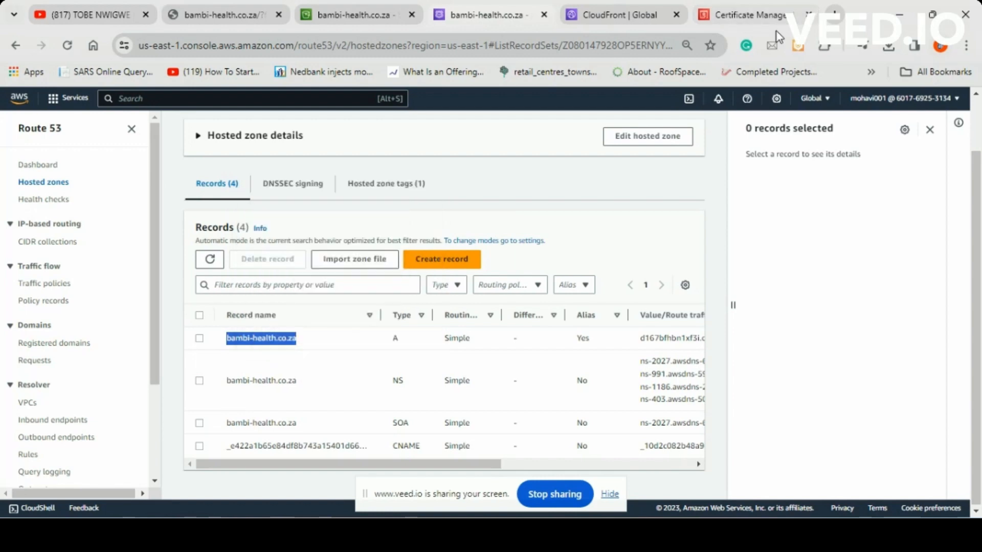
left_click(835, 15)
Reload the already open bambi-health.co.za page and look over the website's home page.
left_click(186, 15)
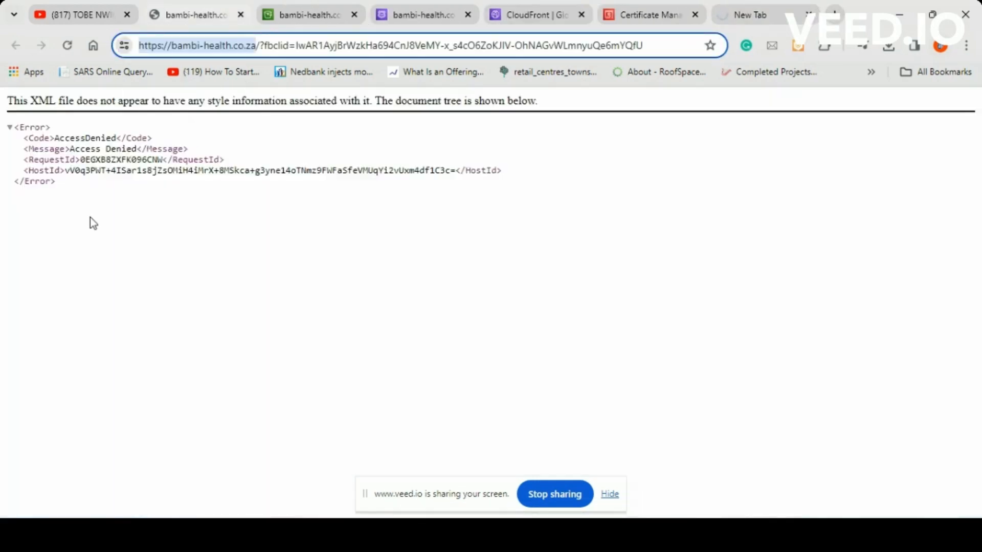
left_click(67, 45)
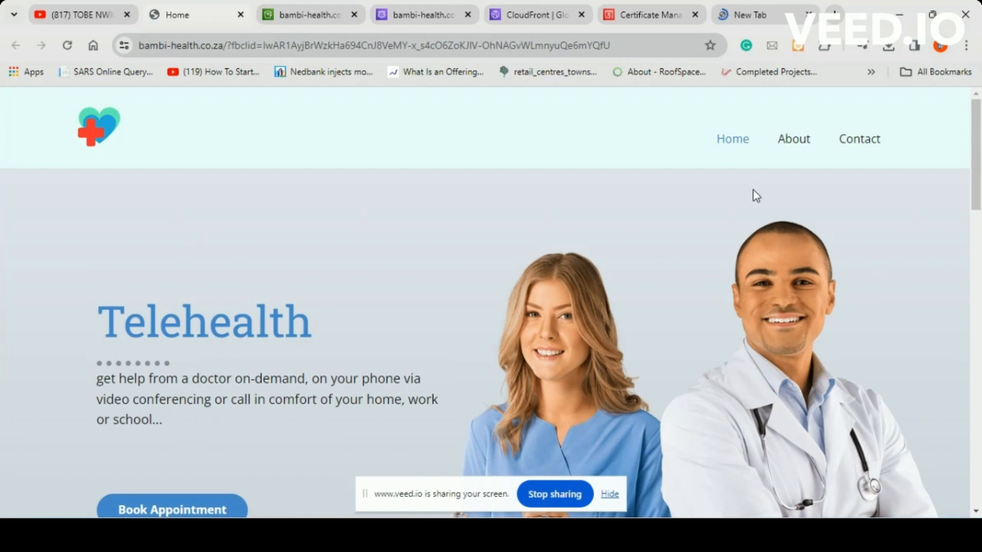
scroll(667, 247, "down", 20)
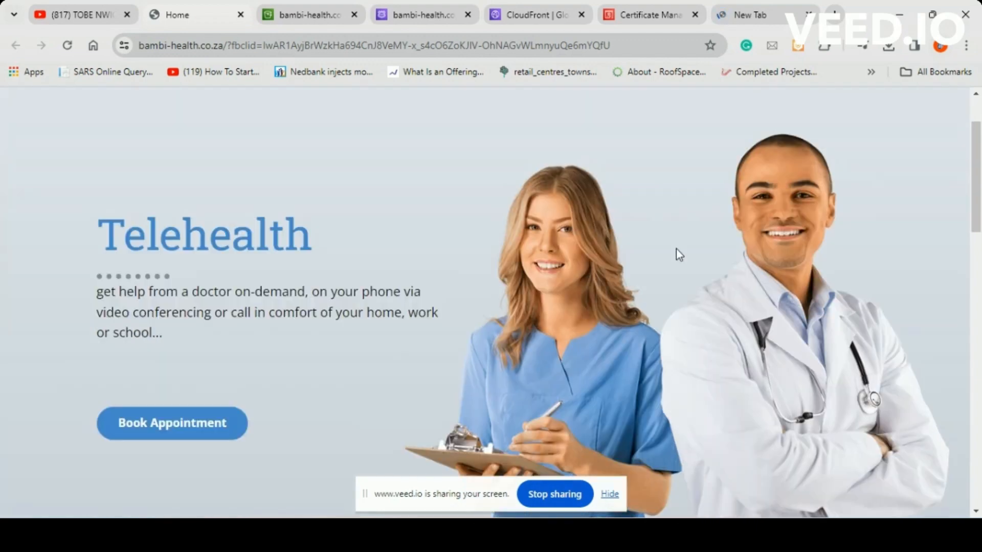
scroll(679, 250, "up", 20)
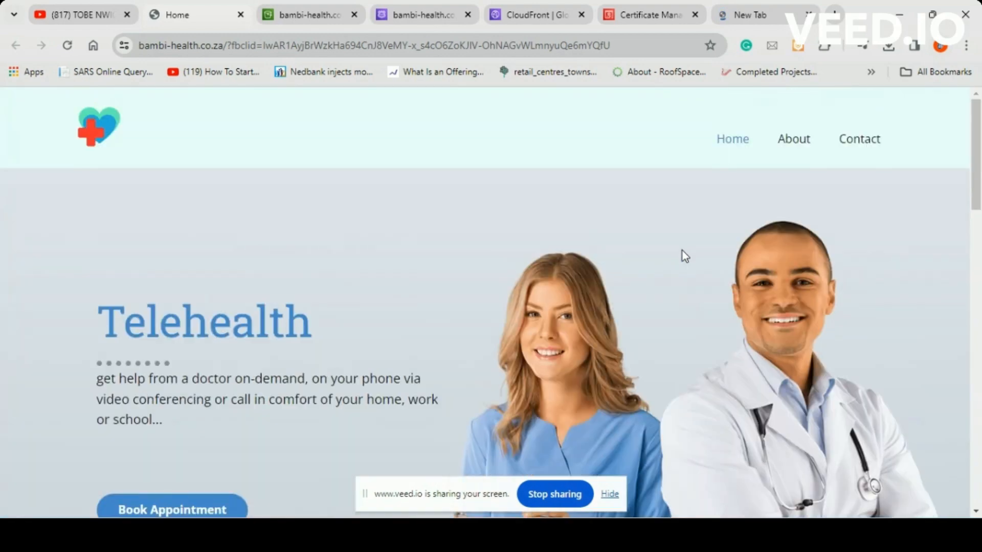
Revisit the certificate list, and select the A, NS, SOA and CNAME records in the Route 53 hosted zone to point them out.
left_click(747, 12)
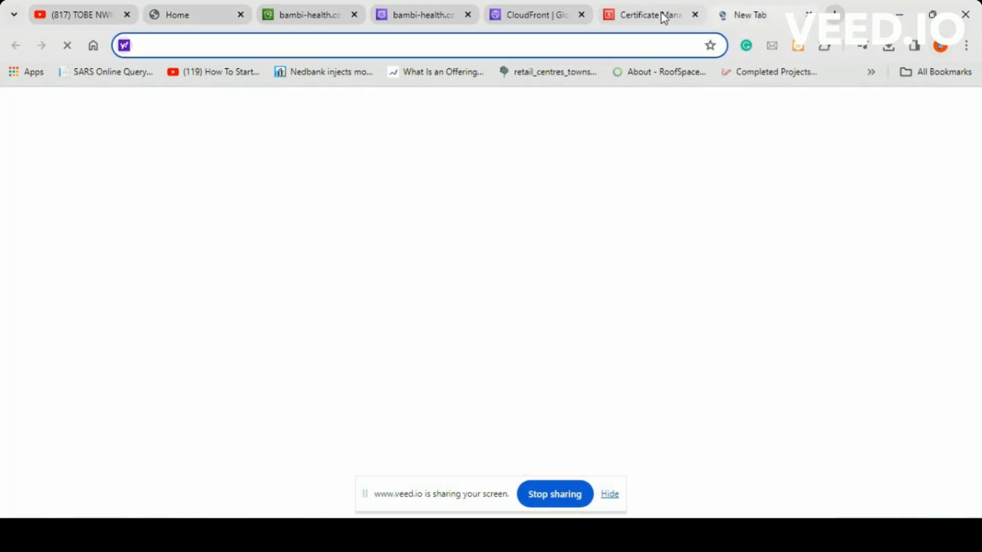
left_click(663, 18)
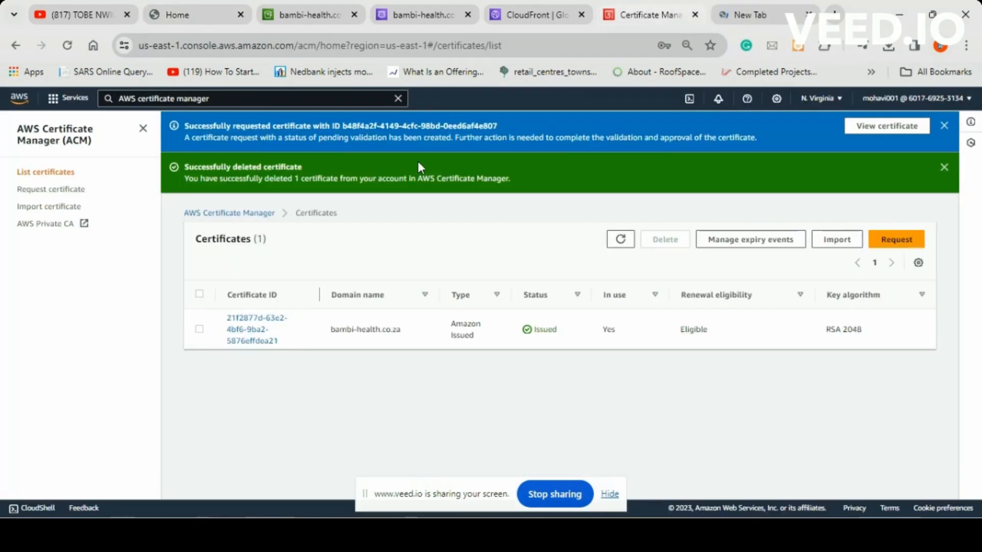
left_click(422, 18)
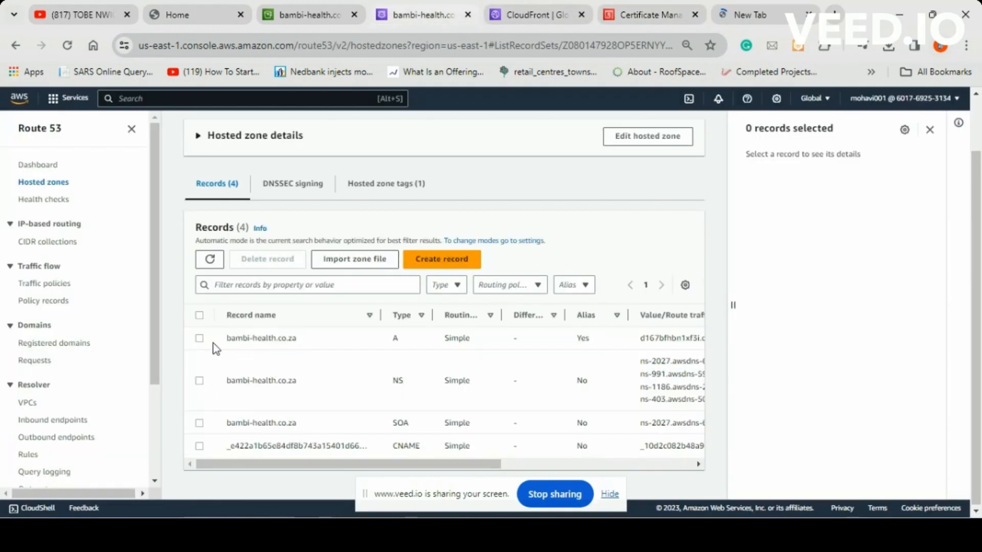
left_click(243, 341)
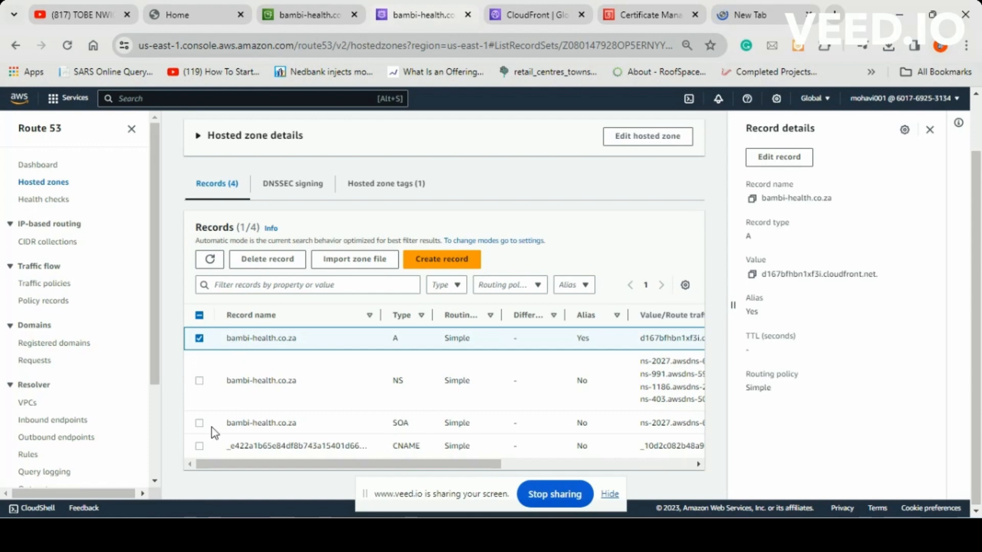
left_click(201, 381)
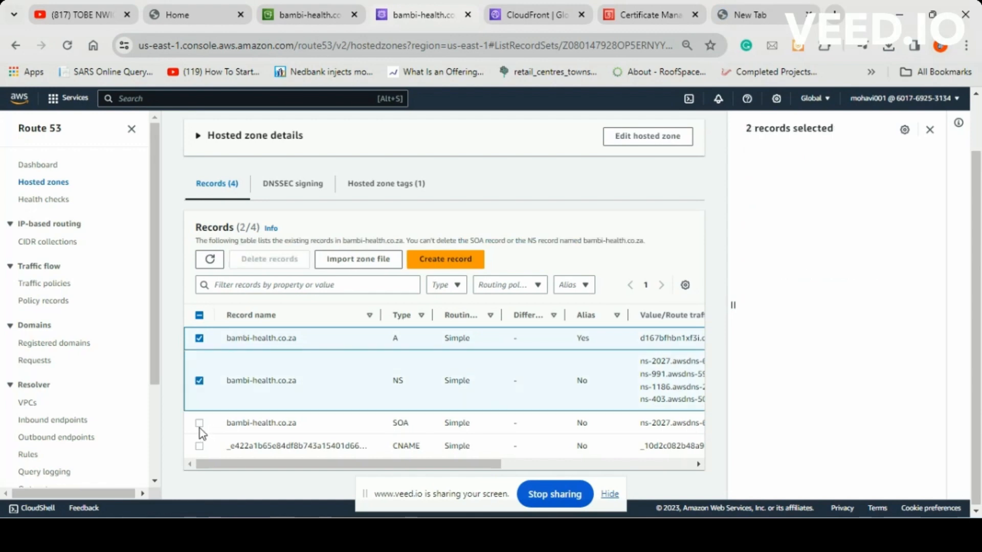
left_click(200, 425)
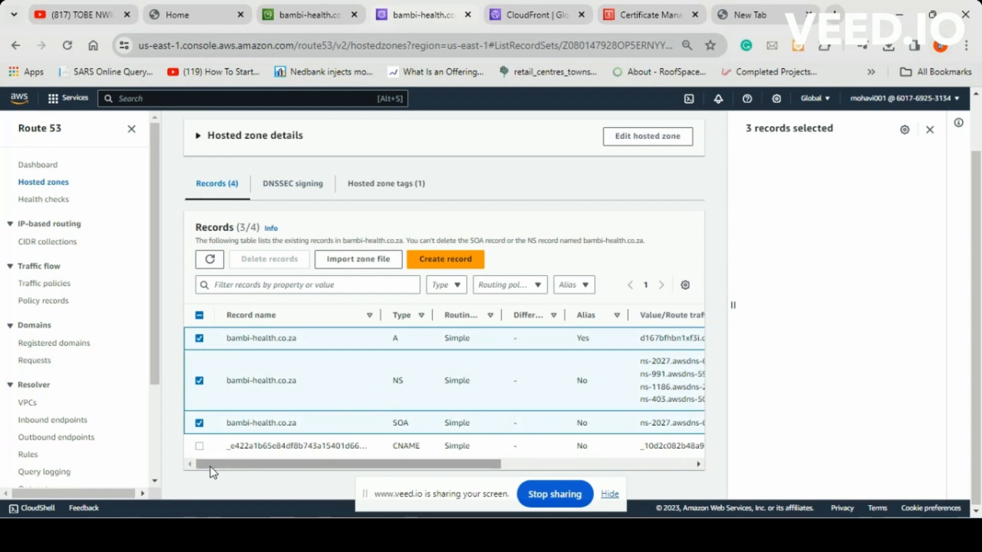
left_click(200, 446)
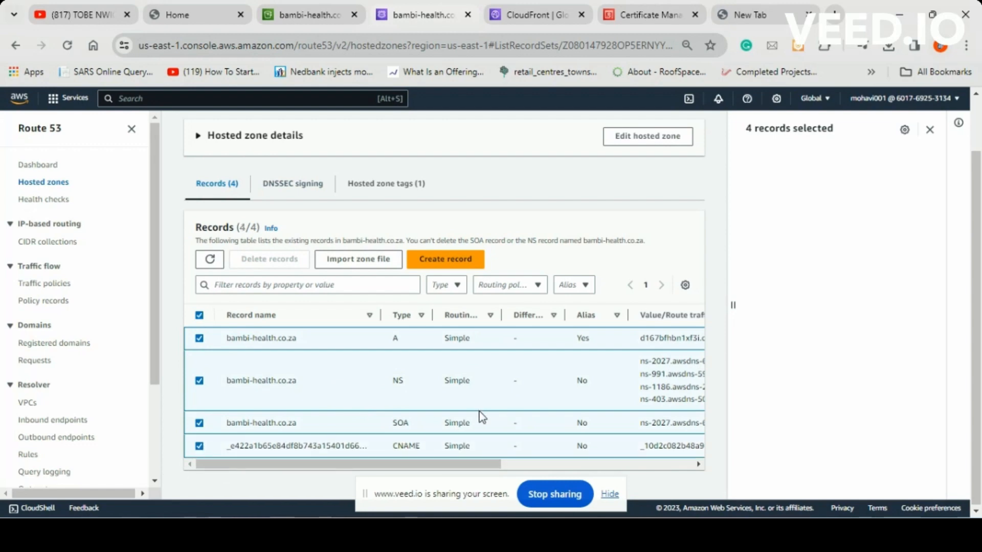